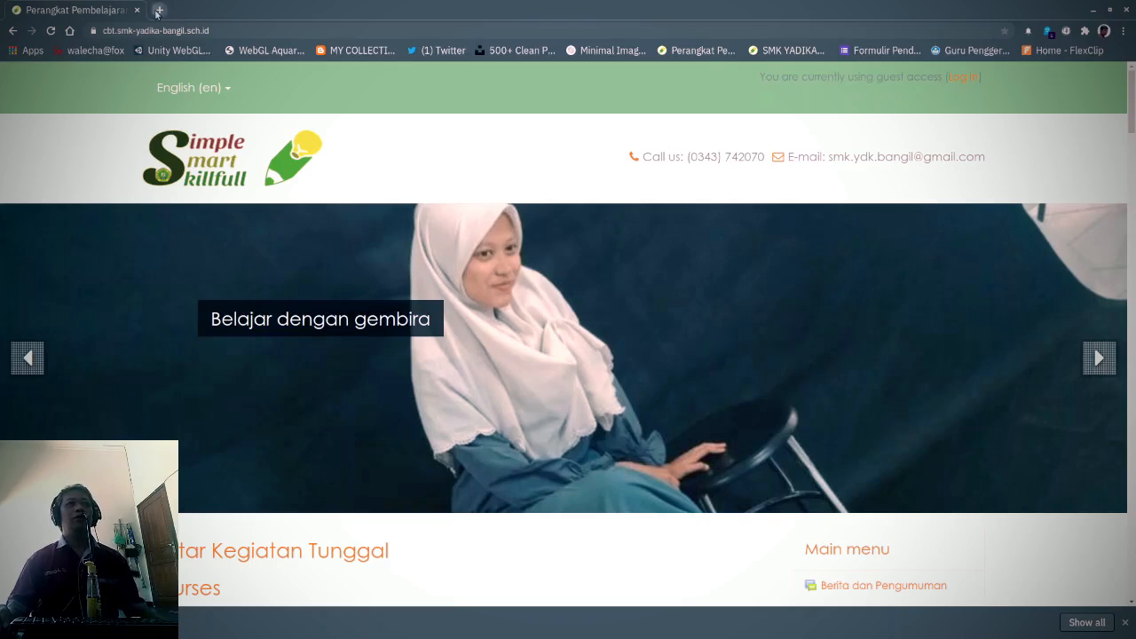
- Open a new Chrome tab and go to canva.com
{"action": "left_click", "coordinate": [158, 10]}
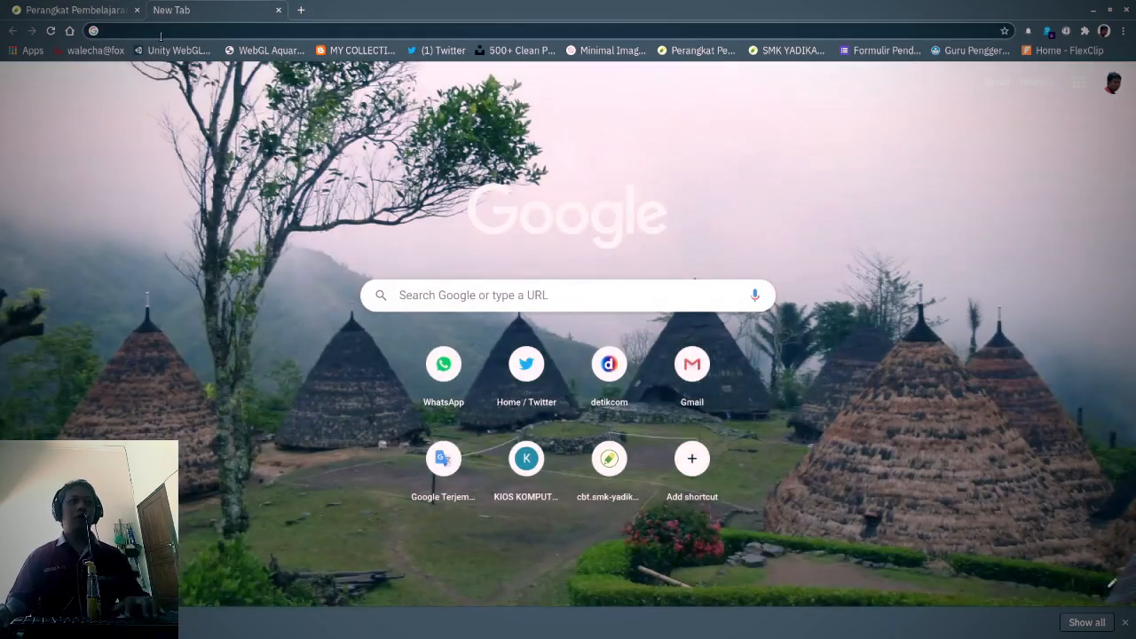
{"action": "type", "text": "c"}
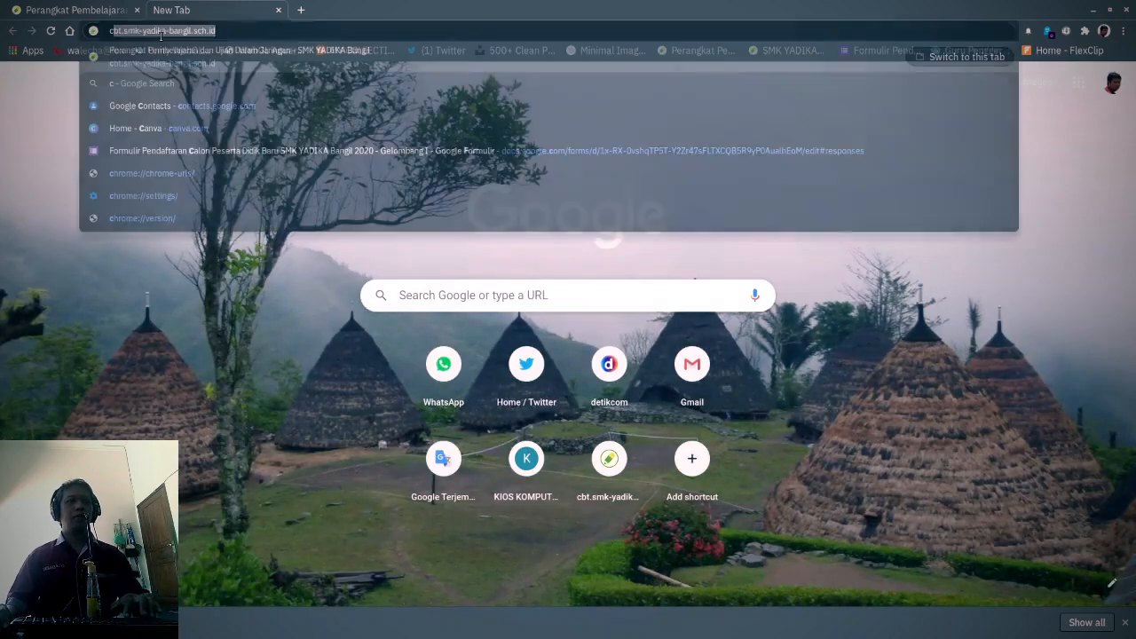
{"action": "type", "text": "a"}
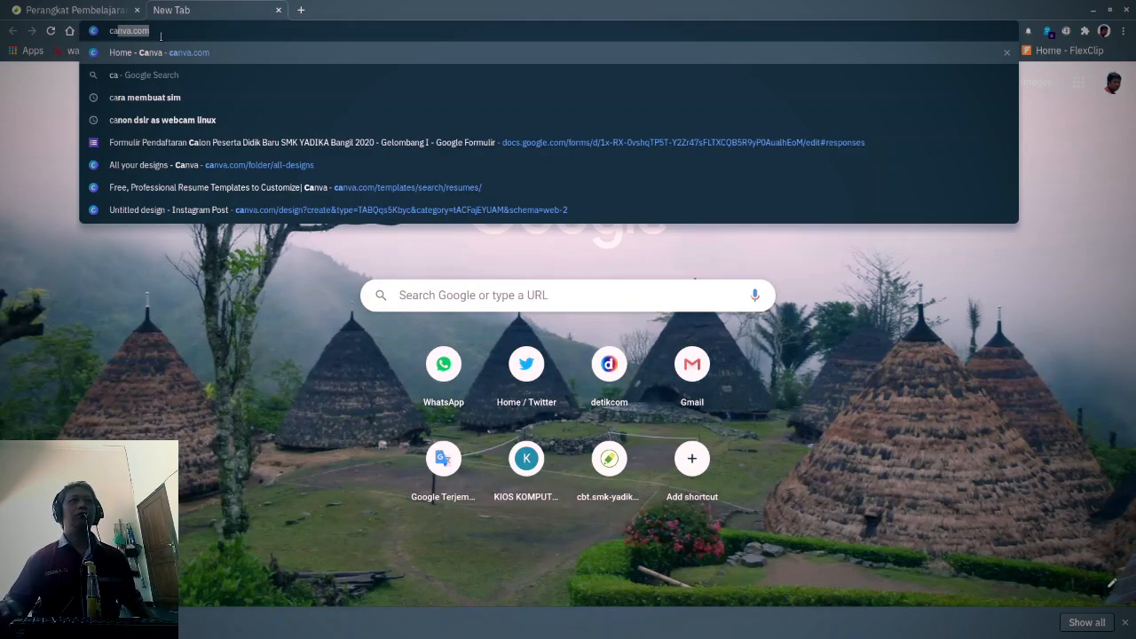
{"action": "key", "text": "Return"}
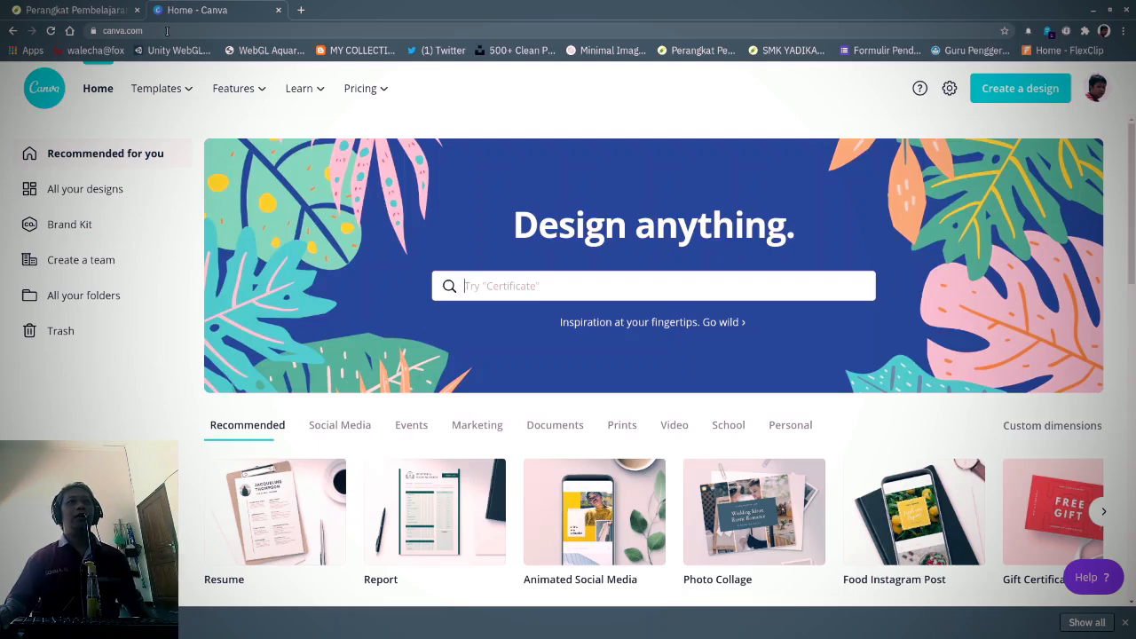
{"action": "left_click", "coordinate": [166, 31]}
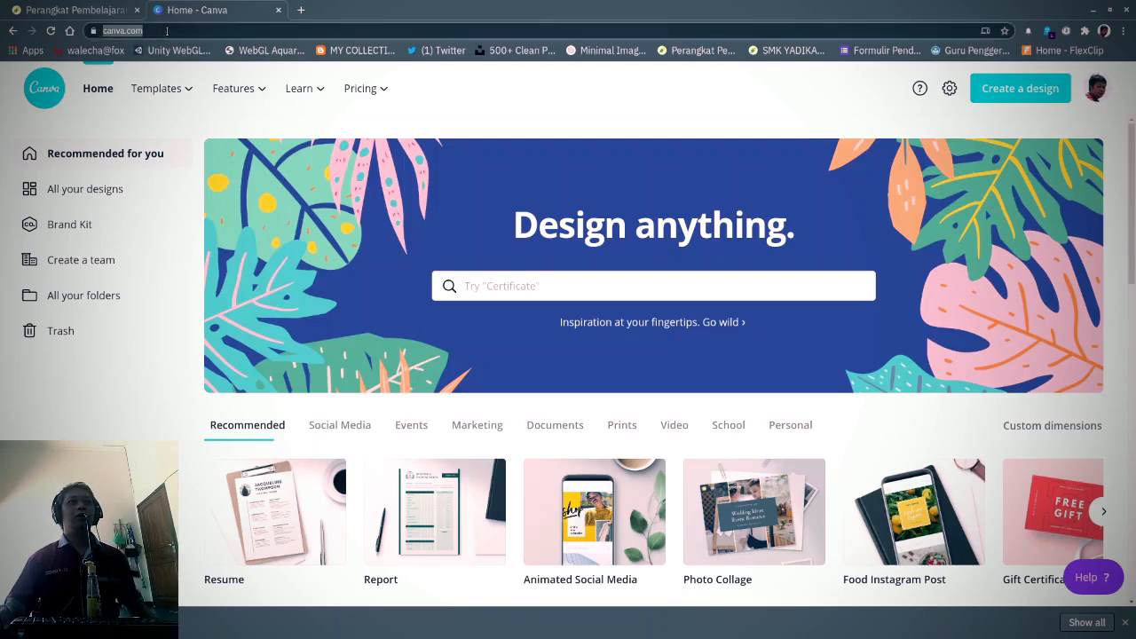
{"action": "left_click", "coordinate": [166, 31]}
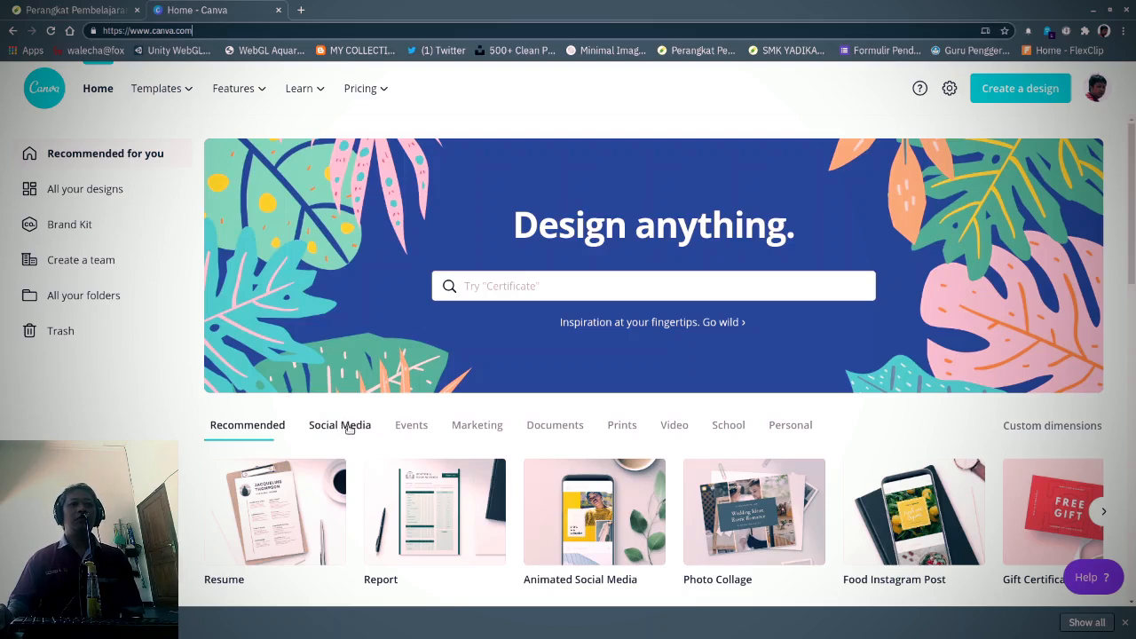
{"action": "left_click", "coordinate": [476, 426]}
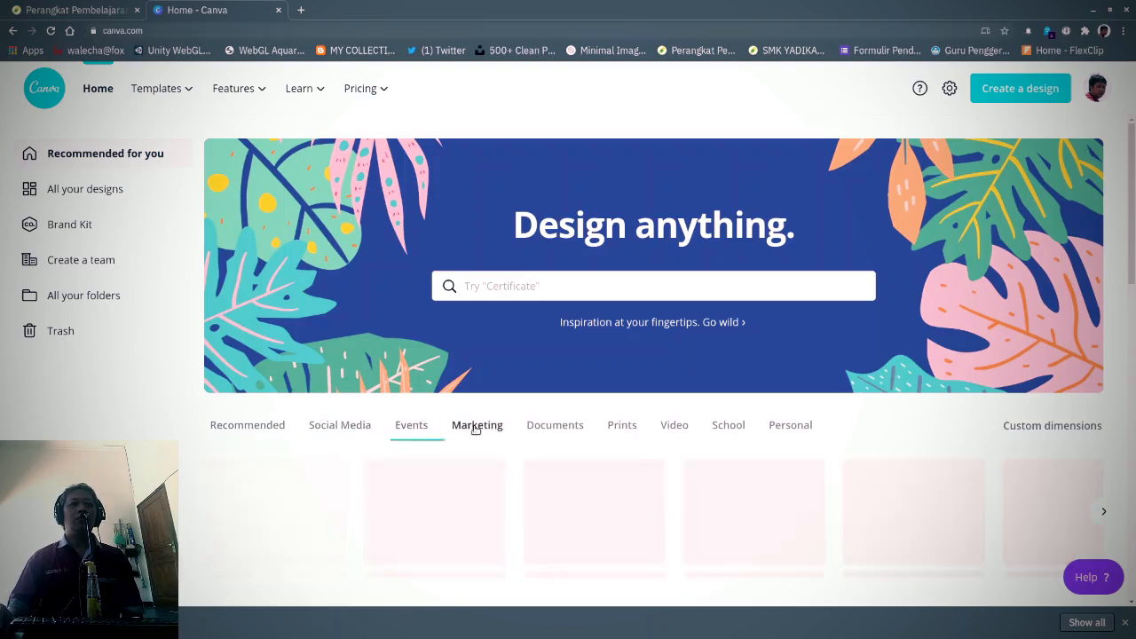
{"action": "left_click", "coordinate": [411, 426]}
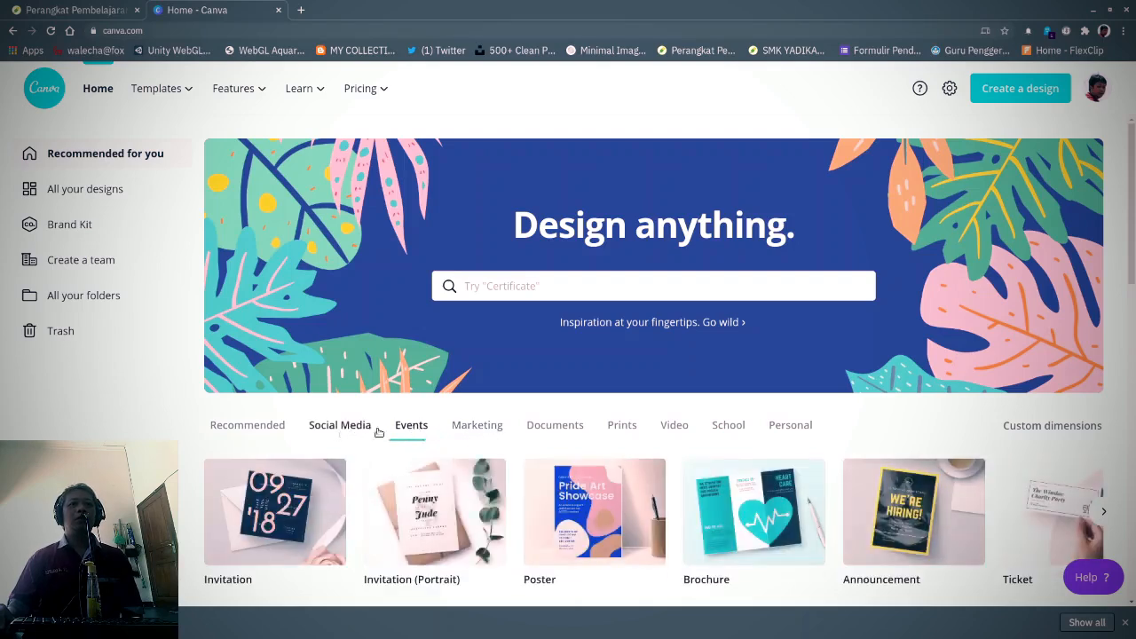
{"action": "left_click", "coordinate": [555, 429]}
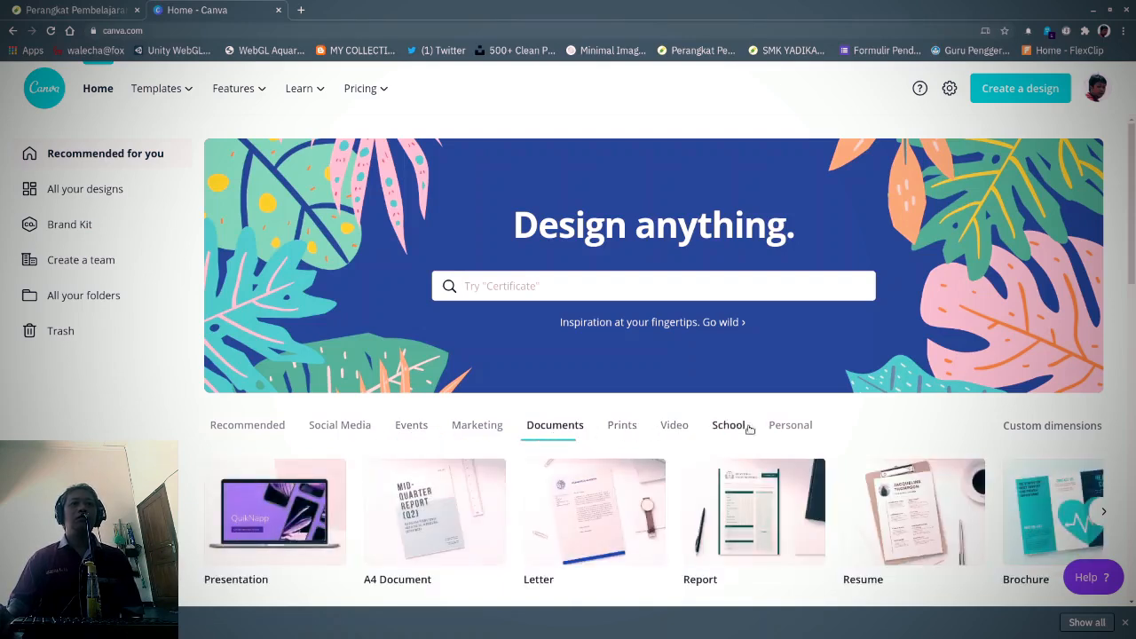
{"action": "left_click", "coordinate": [779, 428]}
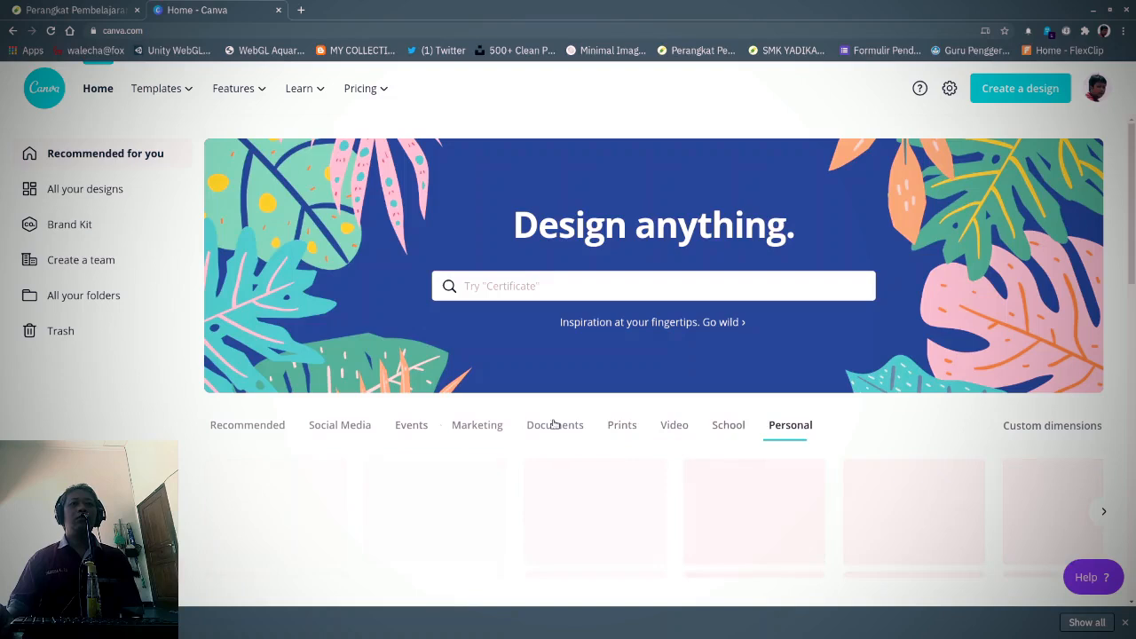
{"action": "left_click", "coordinate": [367, 429]}
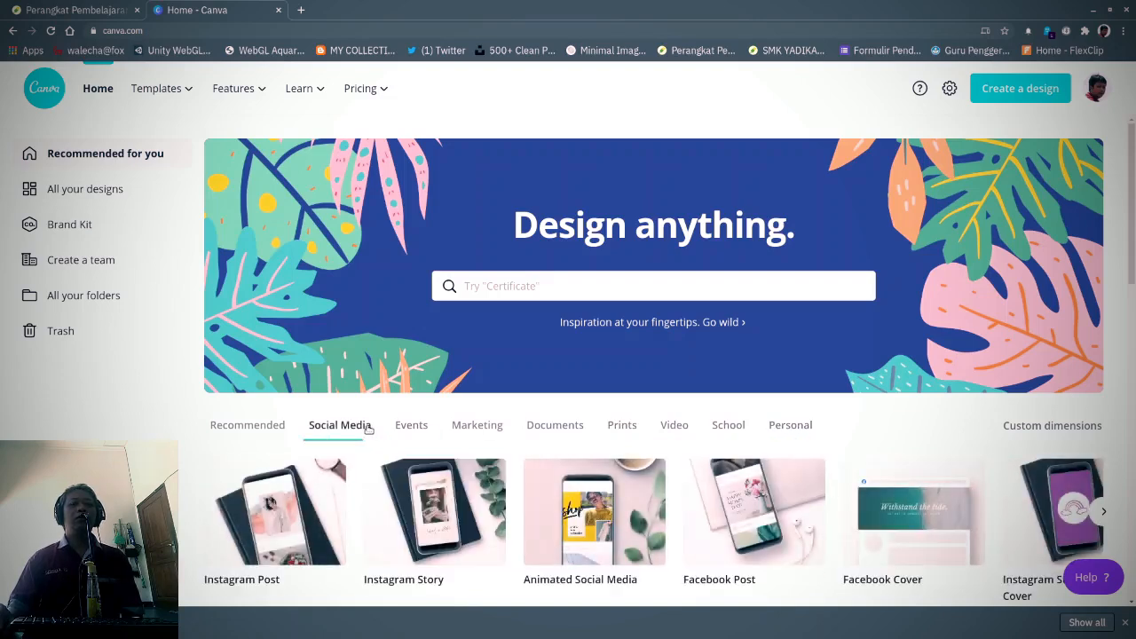
{"action": "left_click", "coordinate": [266, 431]}
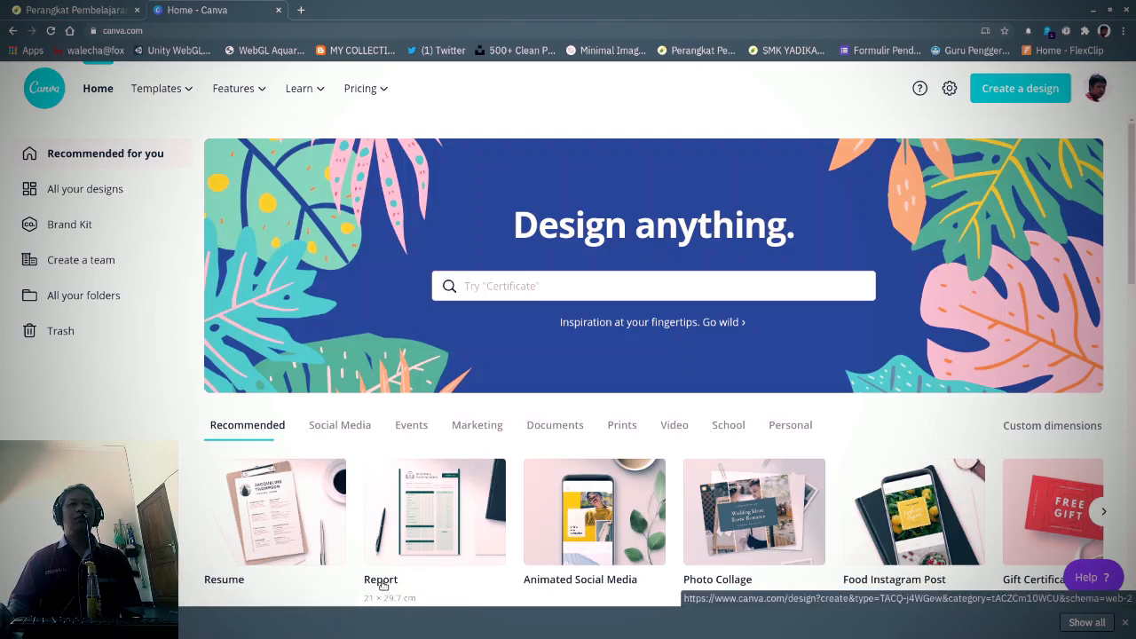
- Create a new blank A4 design from the Resume thumbnail under Recommended
{"action": "left_click", "coordinate": [217, 583]}
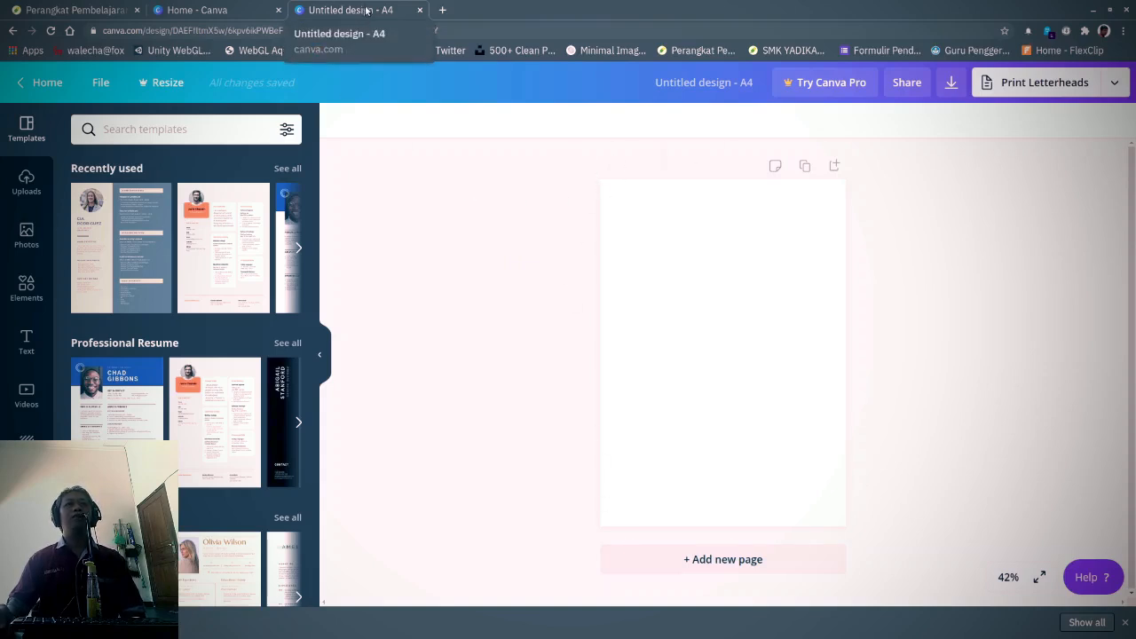
- Rename the design from 'Untitled design' to 'RPP Inspiratif 1 Lembar'
{"action": "left_click", "coordinate": [690, 85]}
{"action": "key", "text": "BackSpace"}
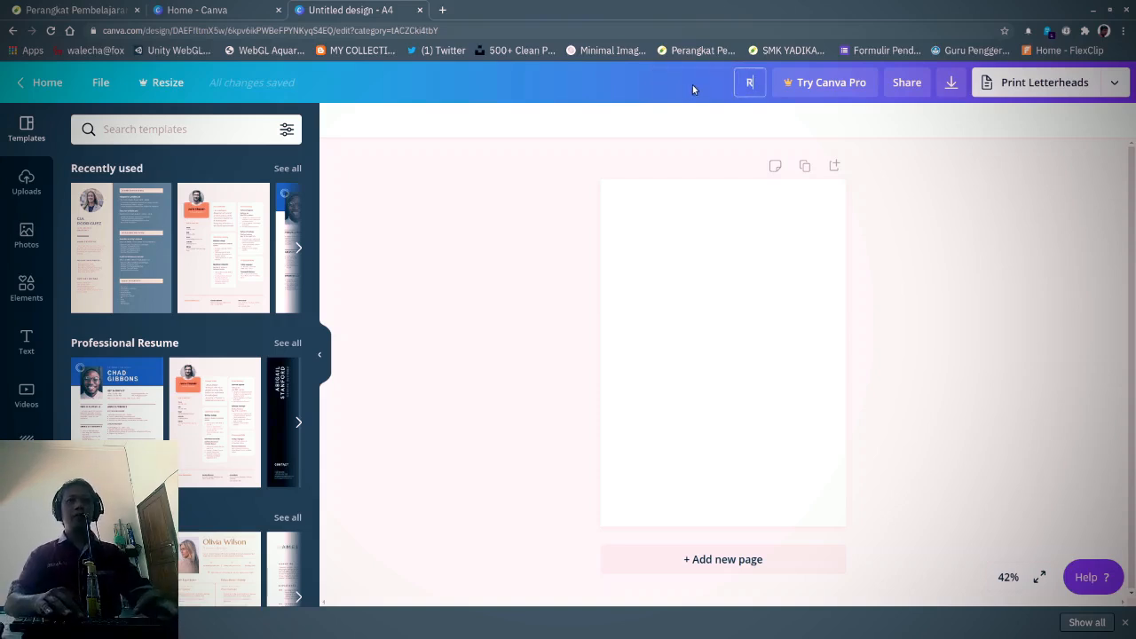
{"action": "type", "text": "RPP Ins"}
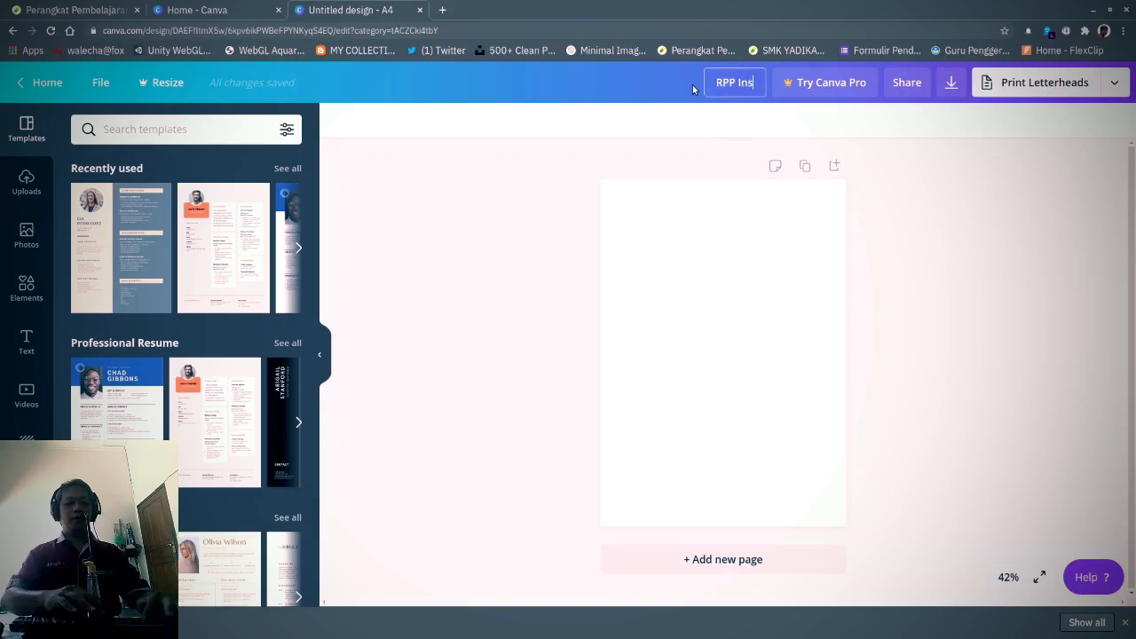
{"action": "type", "text": "piratif 1"}
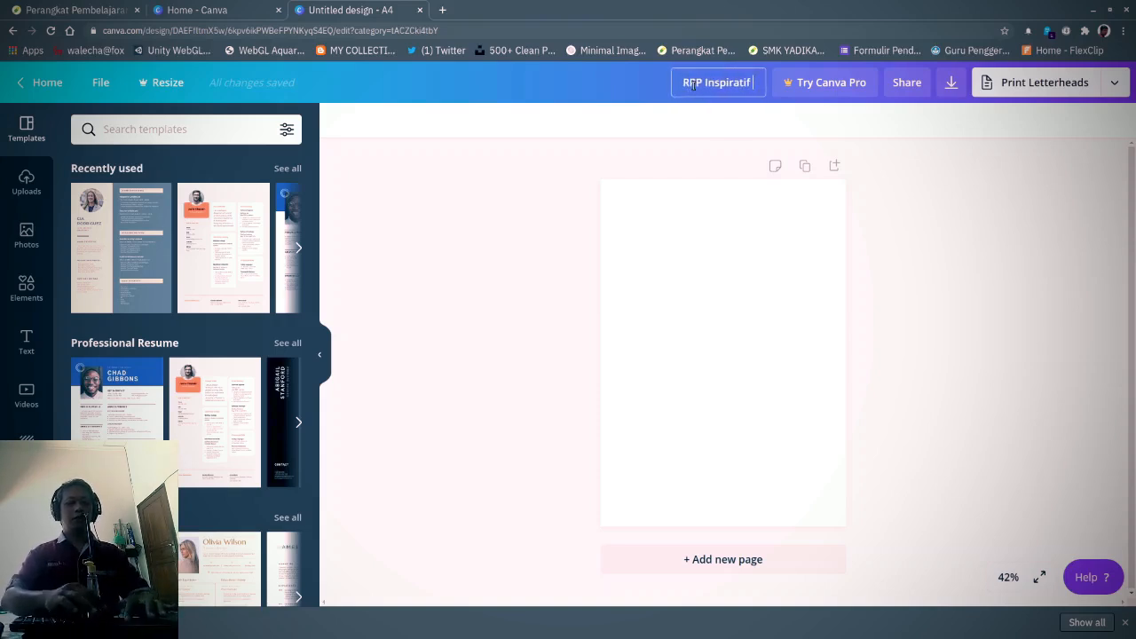
{"action": "type", "text": " Lembar"}
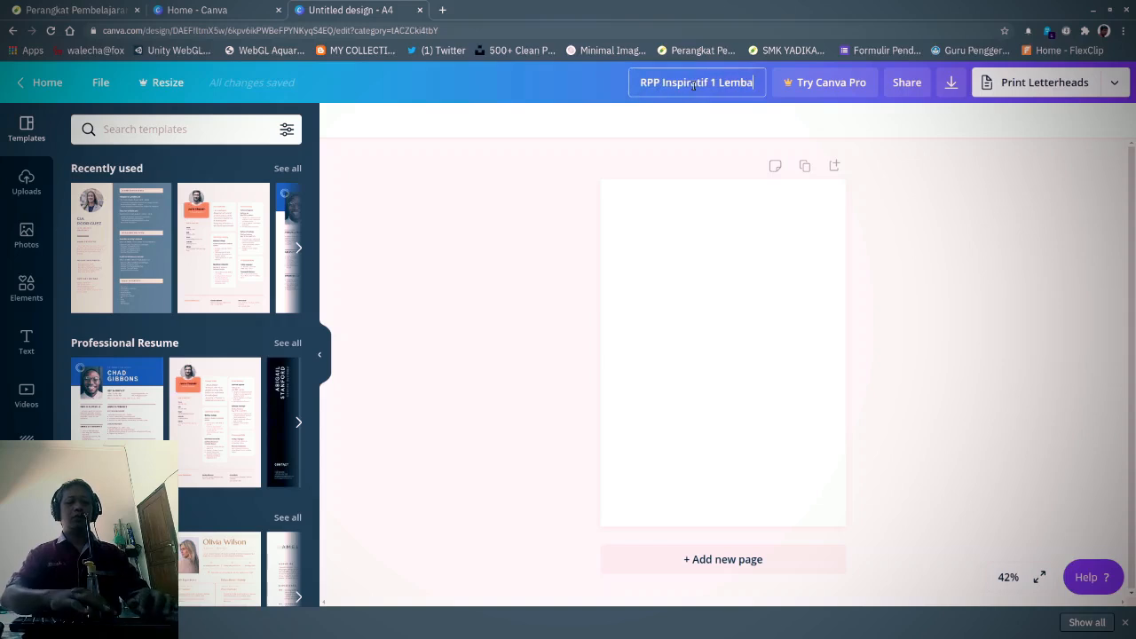
{"action": "left_click", "coordinate": [573, 192]}
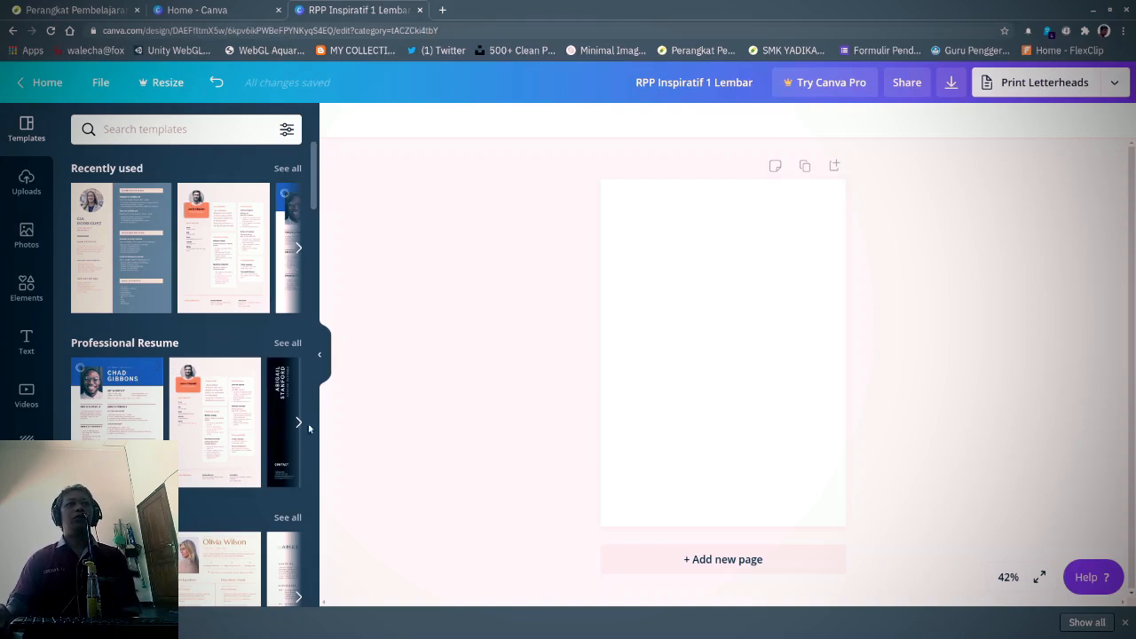
- Apply a two-column resume template to the page and show the Uploads library
{"action": "left_click", "coordinate": [124, 568]}
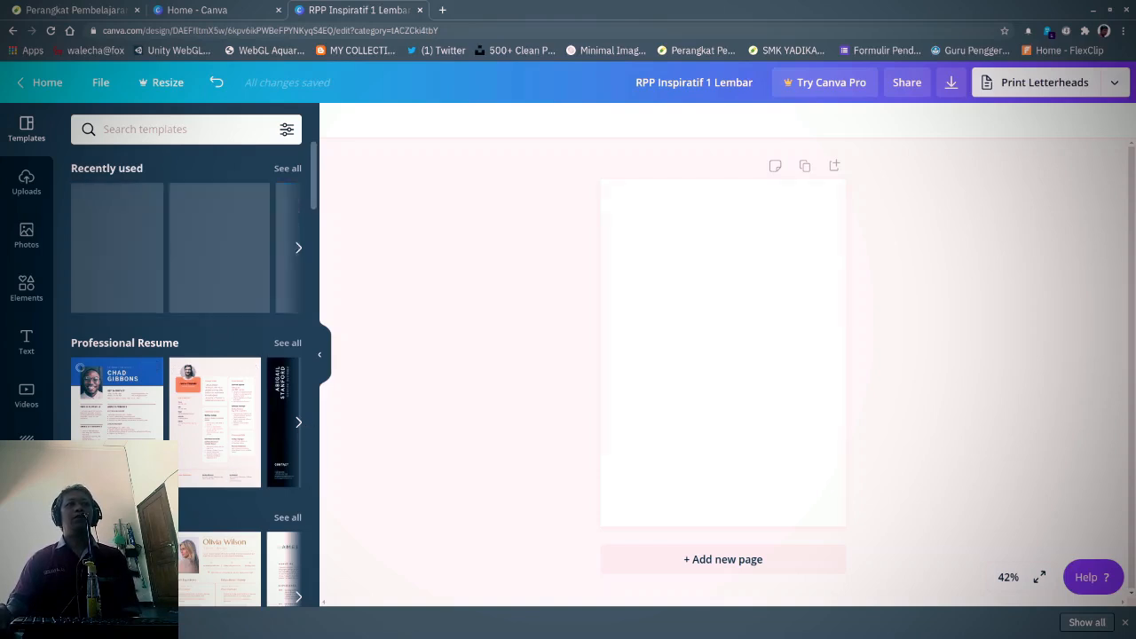
{"action": "left_click", "coordinate": [225, 565]}
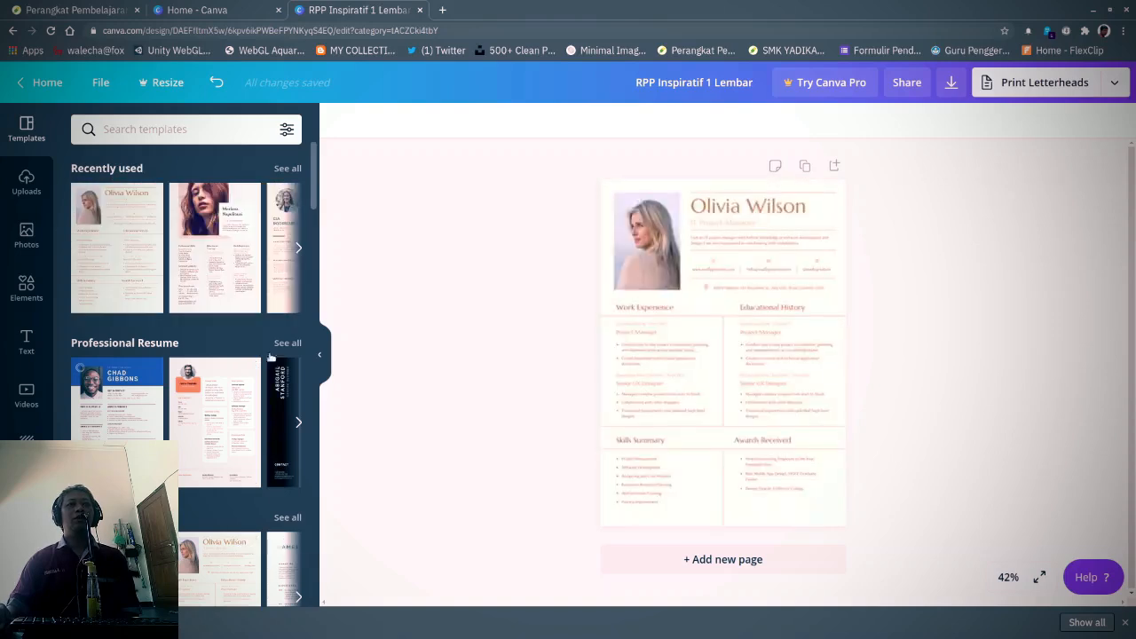
{"action": "left_click", "coordinate": [298, 249]}
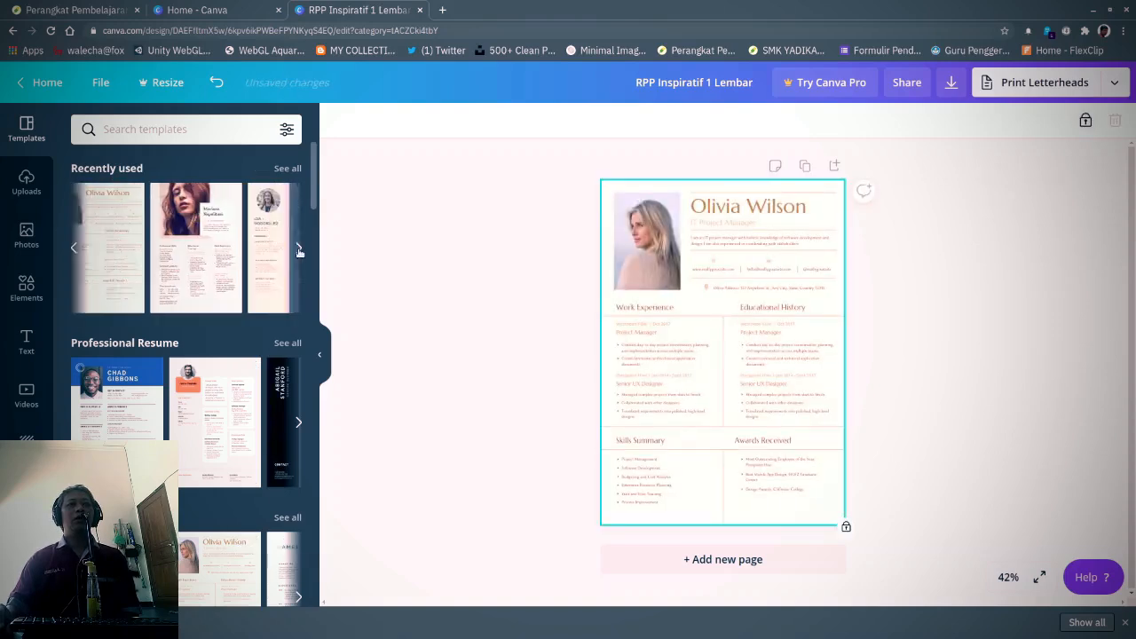
{"action": "left_click", "coordinate": [207, 245]}
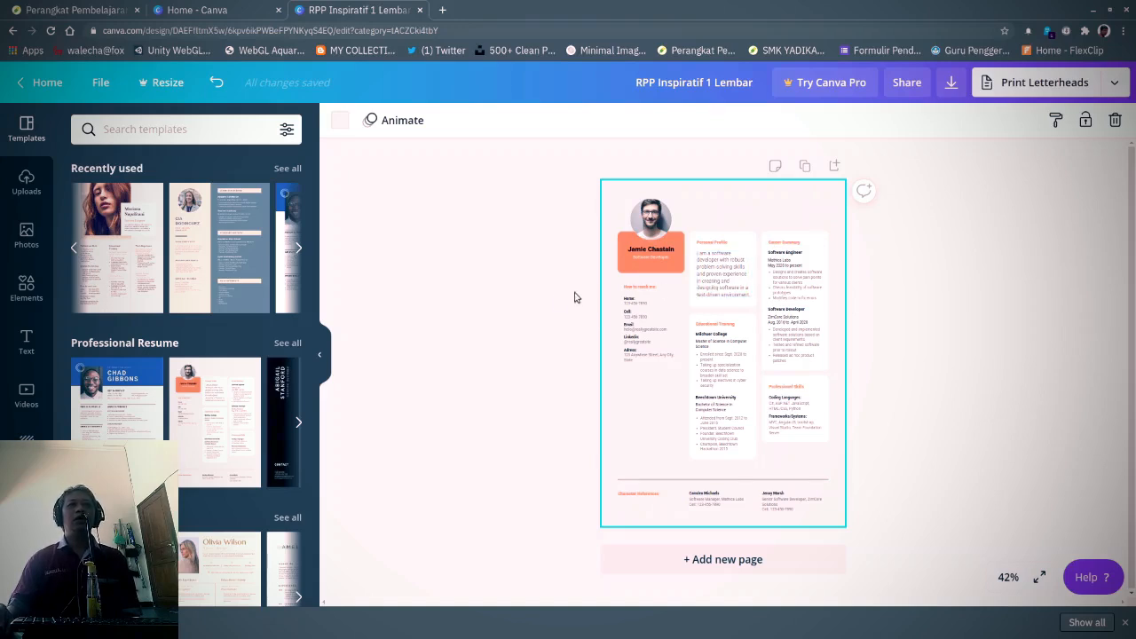
{"action": "left_click", "coordinate": [253, 273]}
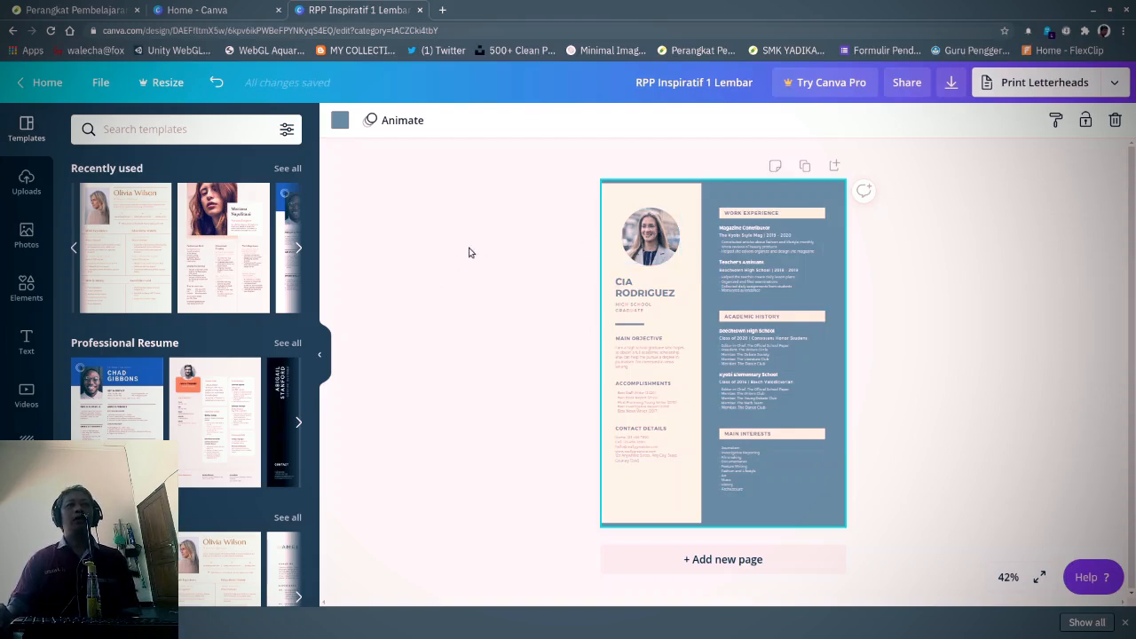
{"action": "left_click", "coordinate": [26, 182]}
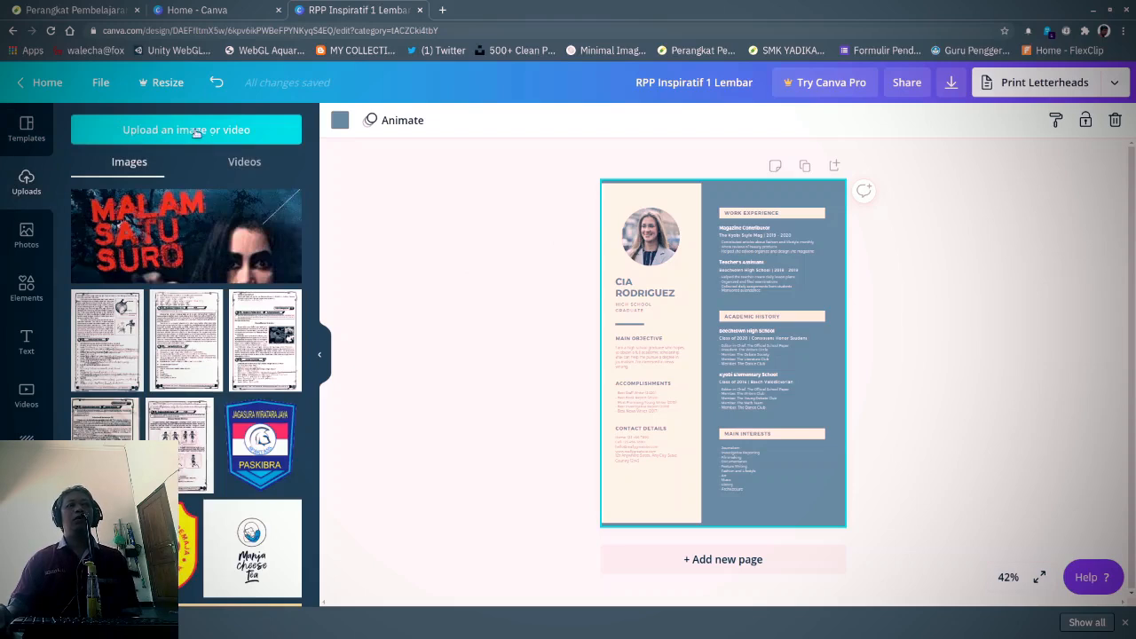
{"action": "left_click", "coordinate": [252, 139]}
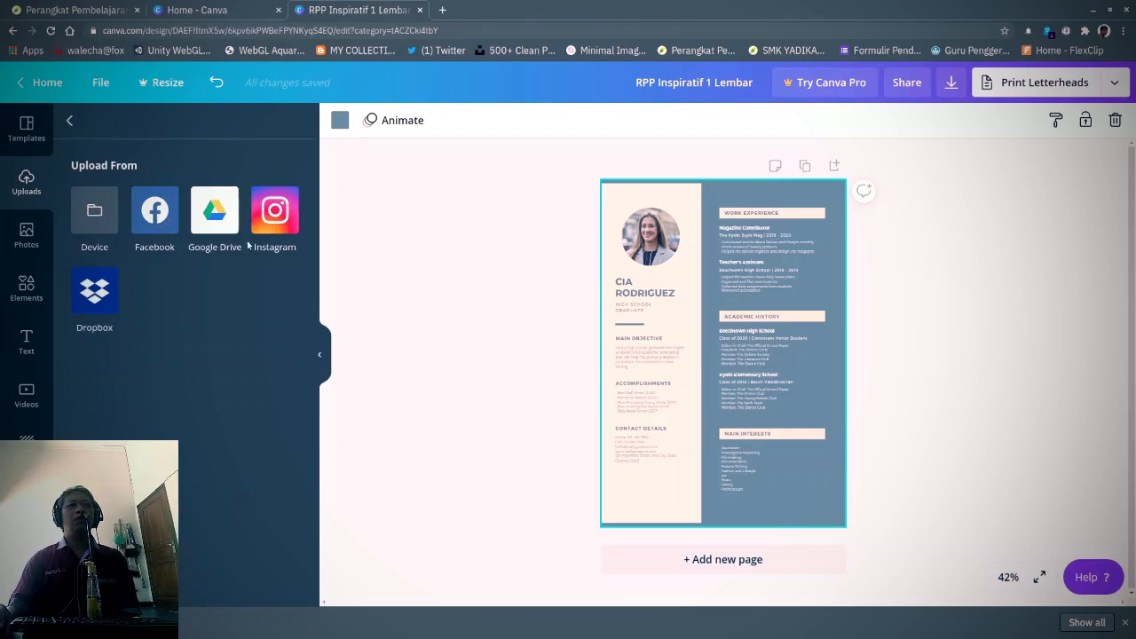
{"action": "left_click", "coordinate": [69, 119]}
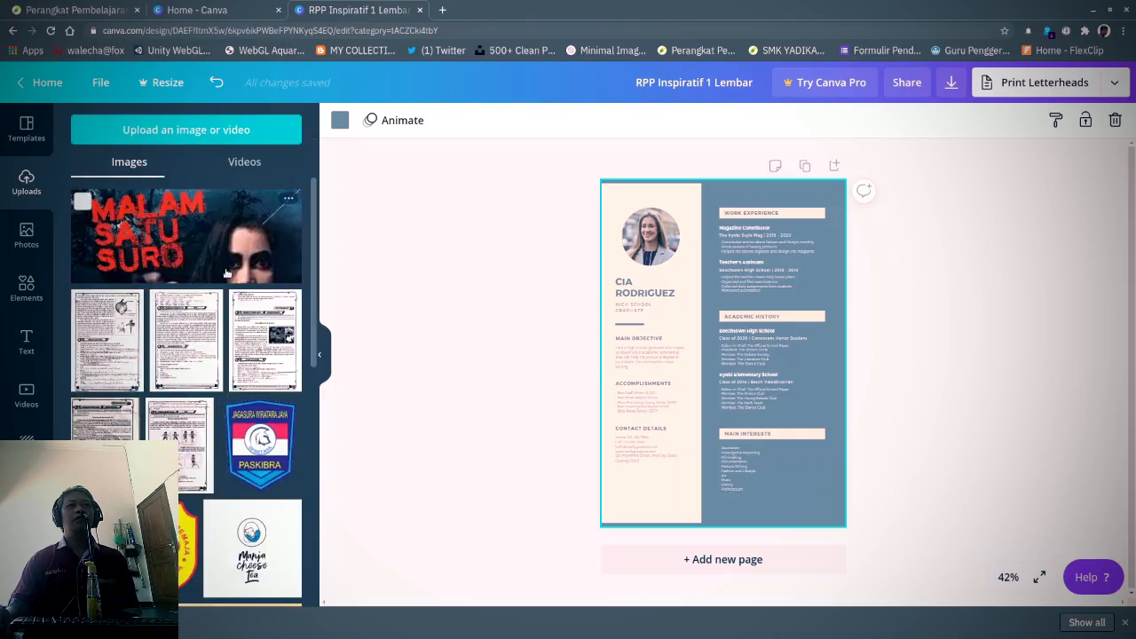
{"action": "scroll", "coordinate": [227, 273], "scroll_direction": "down", "scroll_amount": 5}
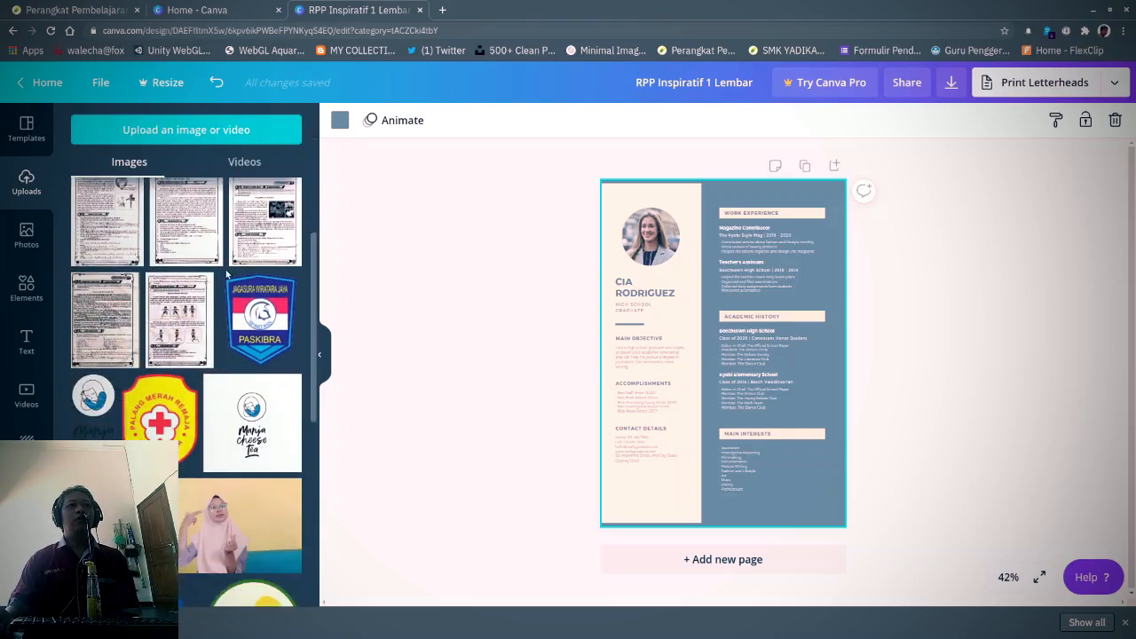
{"action": "scroll", "coordinate": [226, 274], "scroll_direction": "down", "scroll_amount": 5}
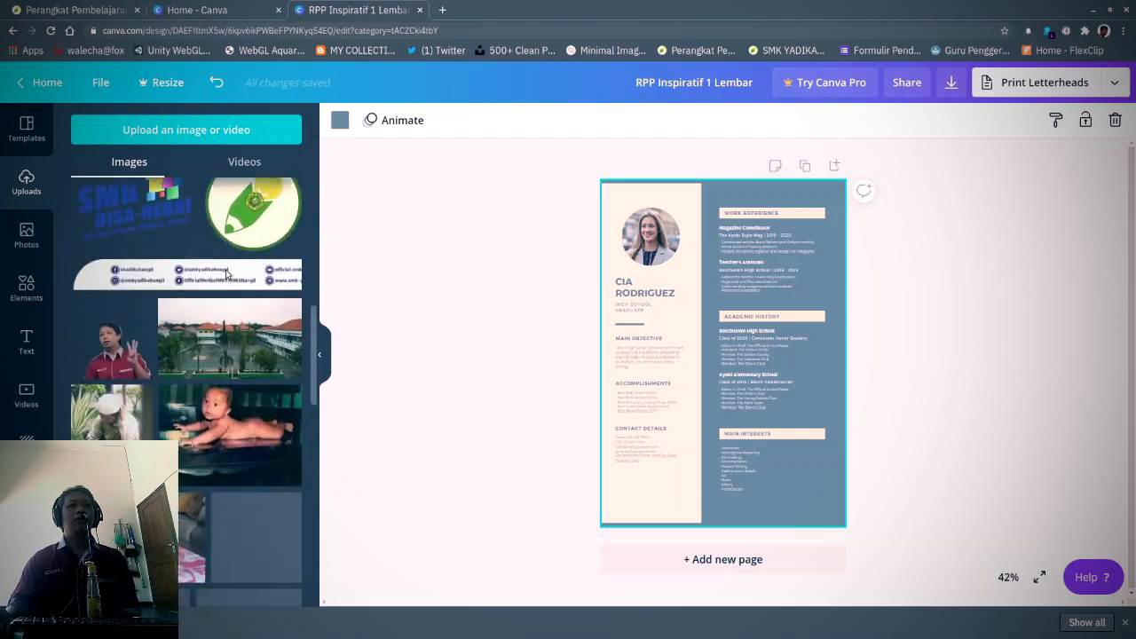
{"action": "scroll", "coordinate": [226, 273], "scroll_direction": "down", "scroll_amount": 1}
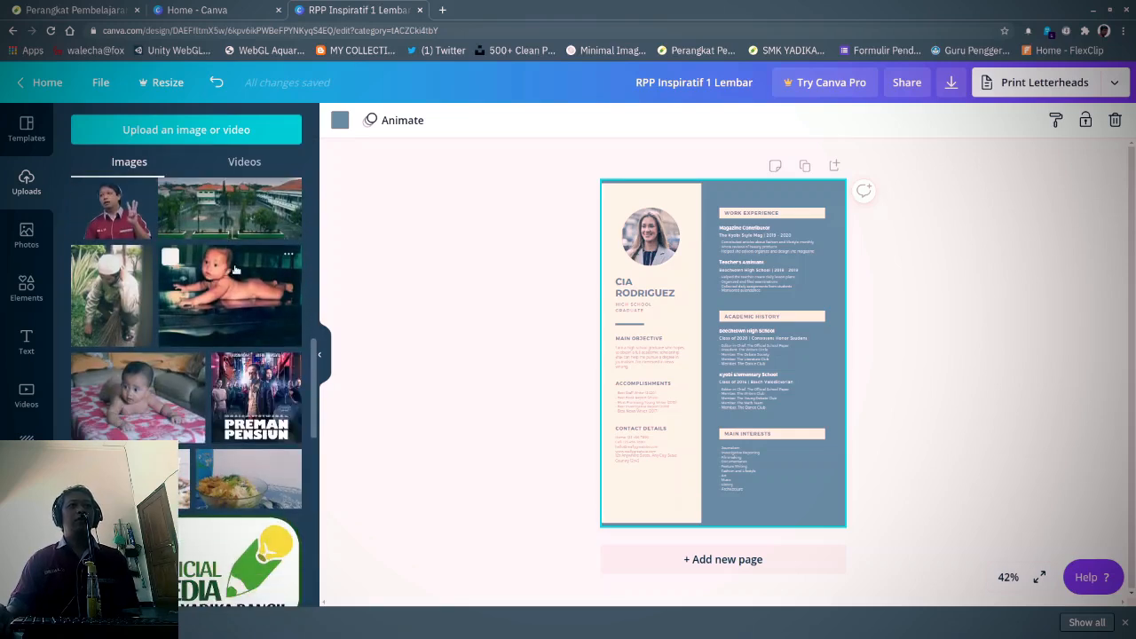
{"action": "scroll", "coordinate": [226, 274], "scroll_direction": "down", "scroll_amount": 1}
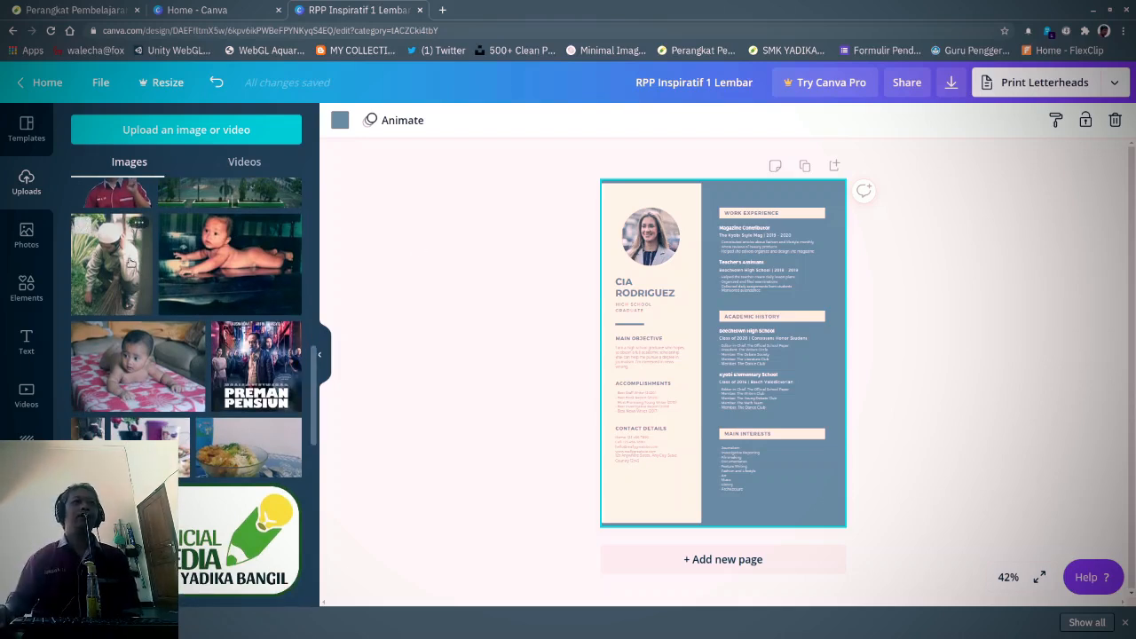
{"action": "scroll", "coordinate": [116, 277], "scroll_direction": "up", "scroll_amount": 1}
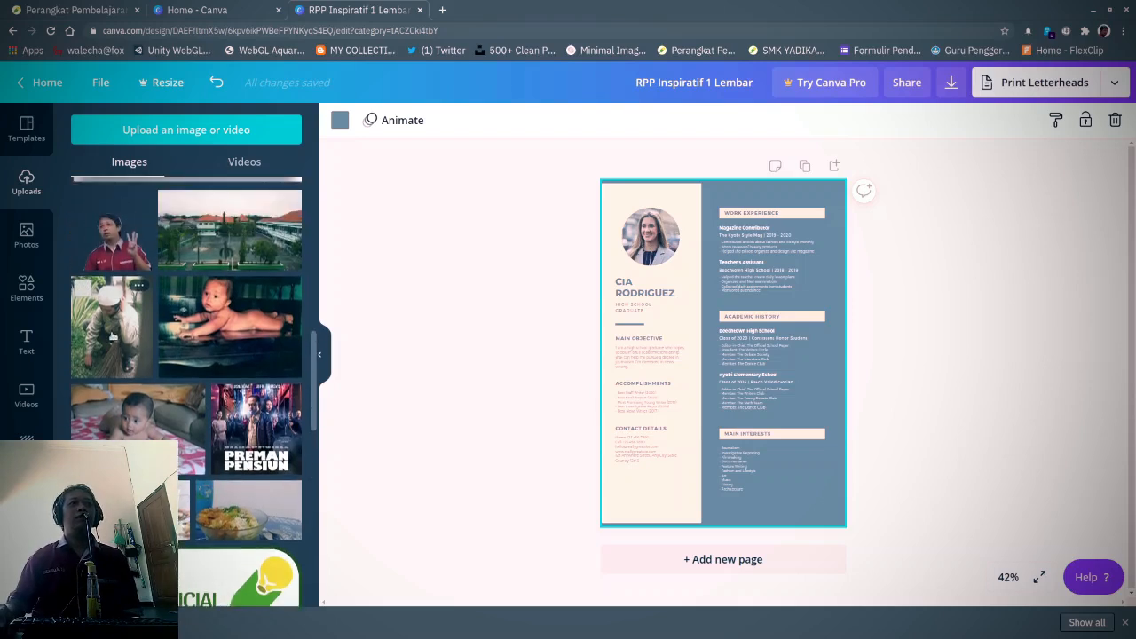
- Drop the uploaded elderly man's photo into the round portrait frame
{"action": "left_click_drag", "start_coordinate": [111, 337], "coordinate": [639, 239]}
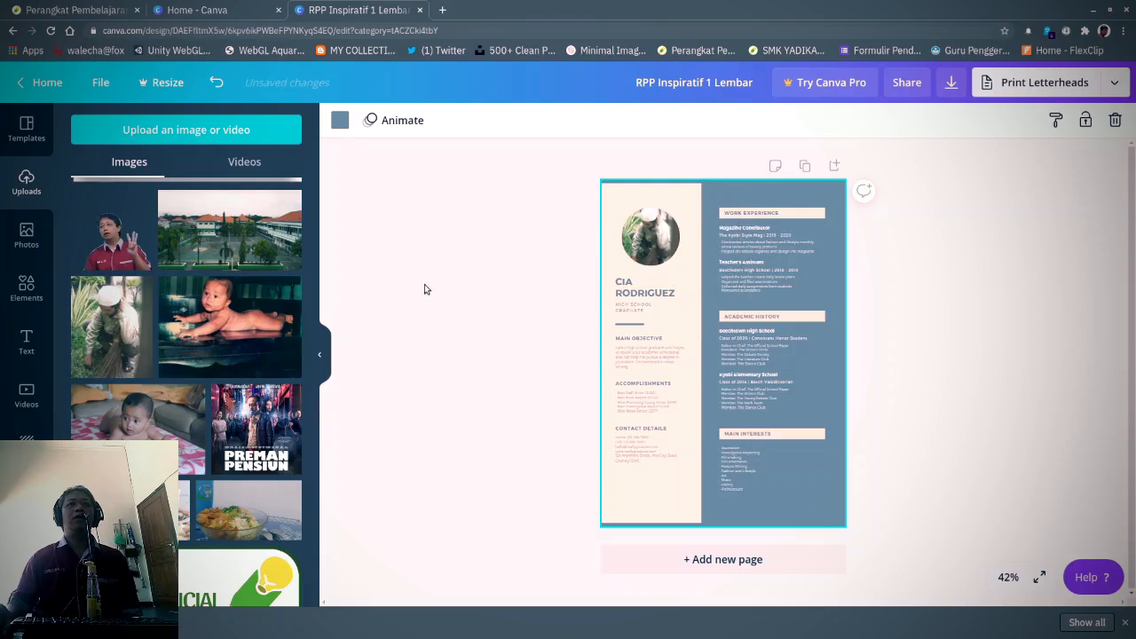
{"action": "left_click", "coordinate": [657, 222]}
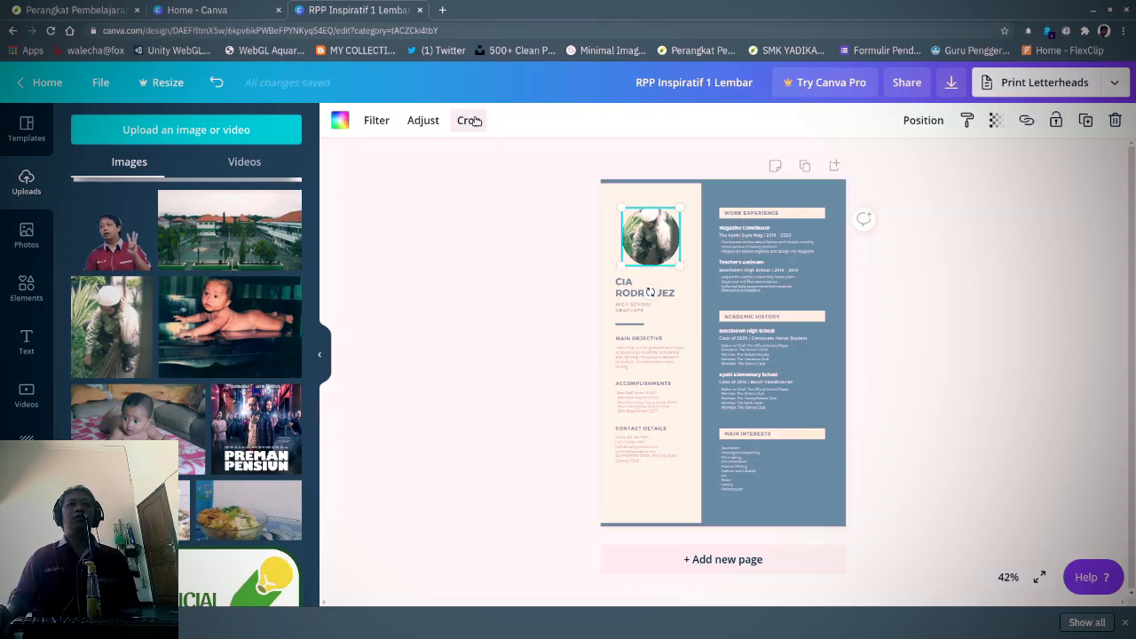
{"action": "left_click", "coordinate": [423, 121]}
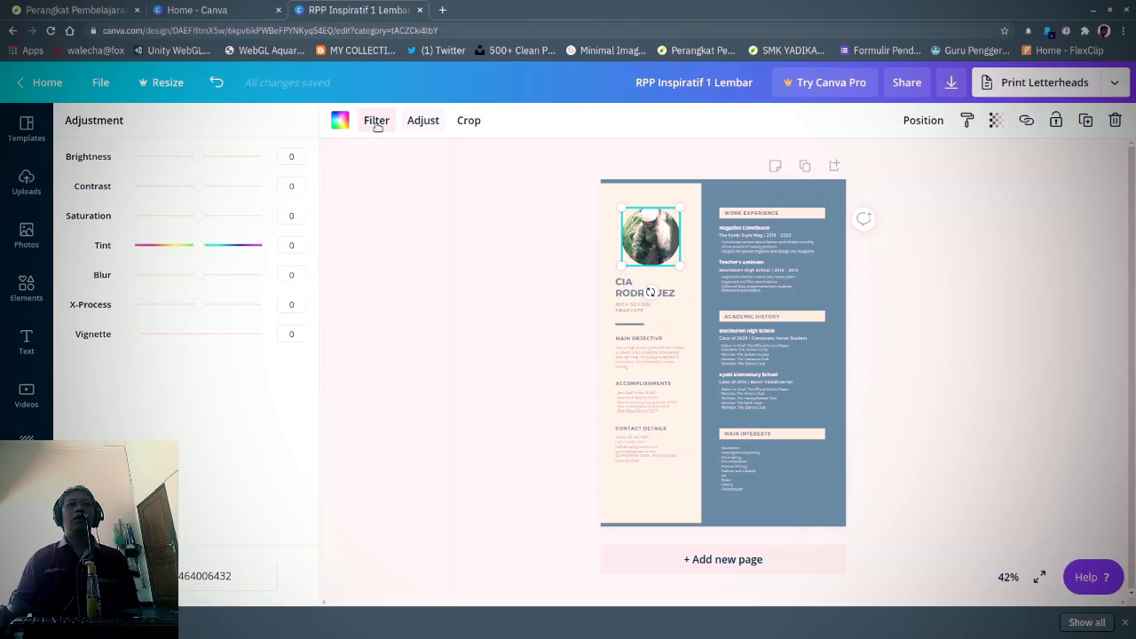
{"action": "left_click", "coordinate": [376, 124]}
{"action": "left_click", "coordinate": [153, 187]}
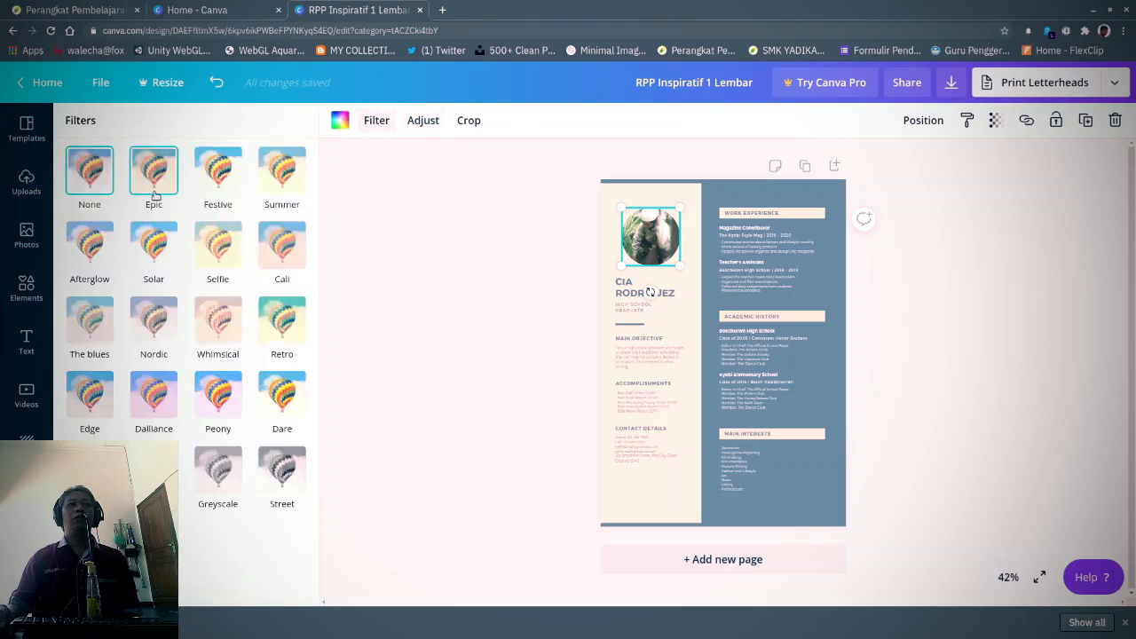
{"action": "left_click", "coordinate": [220, 180]}
{"action": "left_click", "coordinate": [286, 176]}
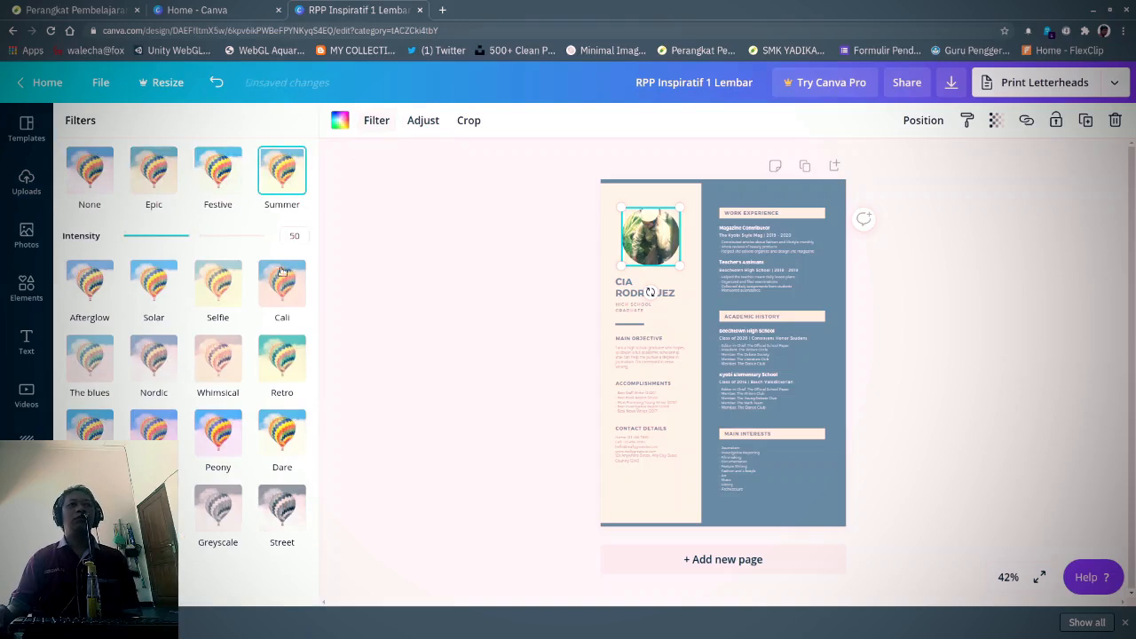
{"action": "left_click", "coordinate": [281, 283]}
{"action": "left_click", "coordinate": [216, 256]}
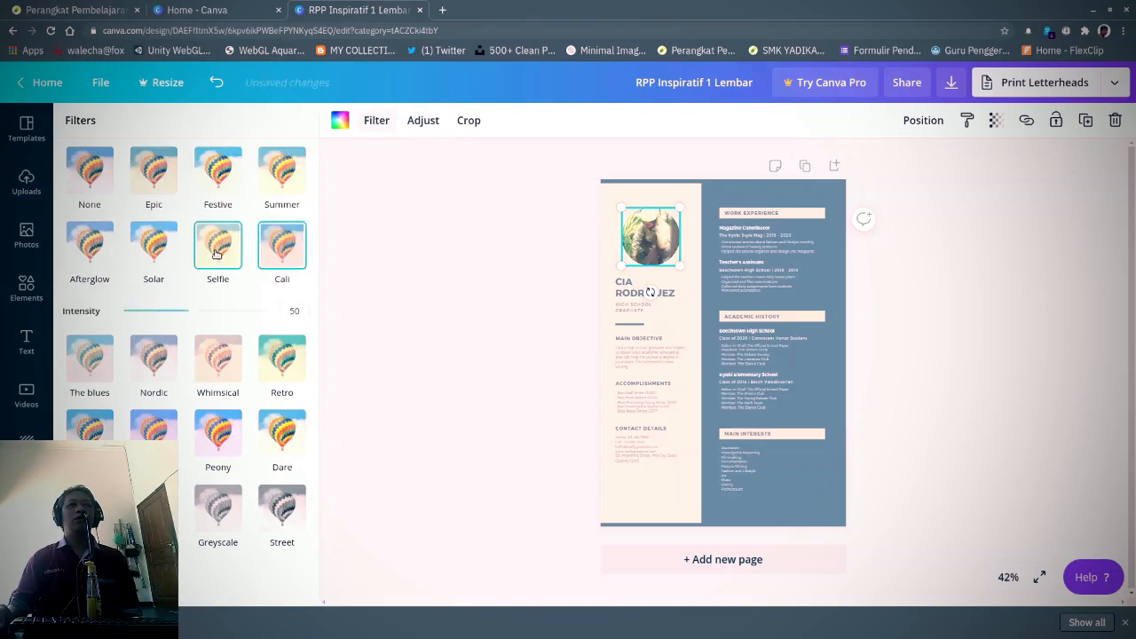
{"action": "left_click", "coordinate": [153, 249]}
{"action": "left_click", "coordinate": [96, 251]}
{"action": "left_click", "coordinate": [95, 373]}
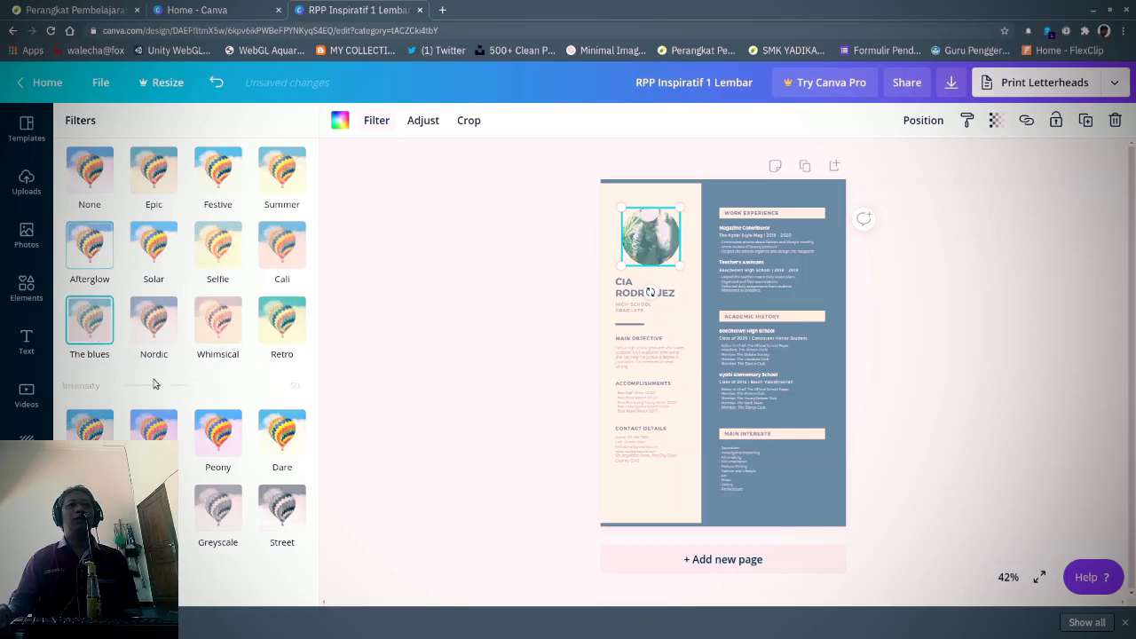
{"action": "left_click", "coordinate": [160, 385]}
{"action": "left_click", "coordinate": [90, 174]}
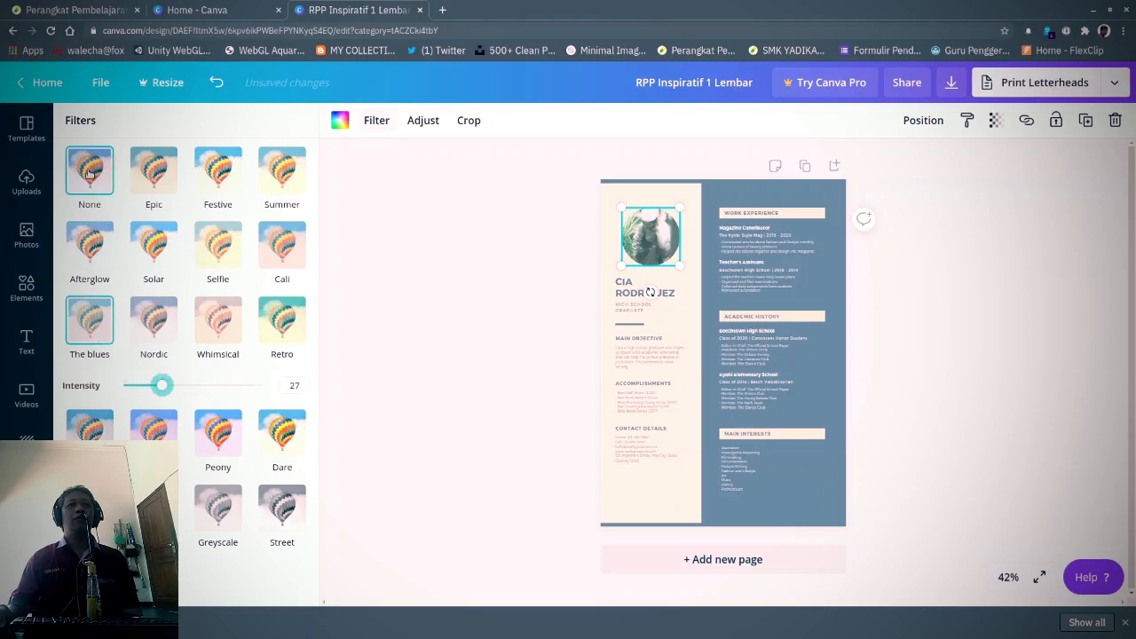
{"action": "left_click", "coordinate": [445, 232]}
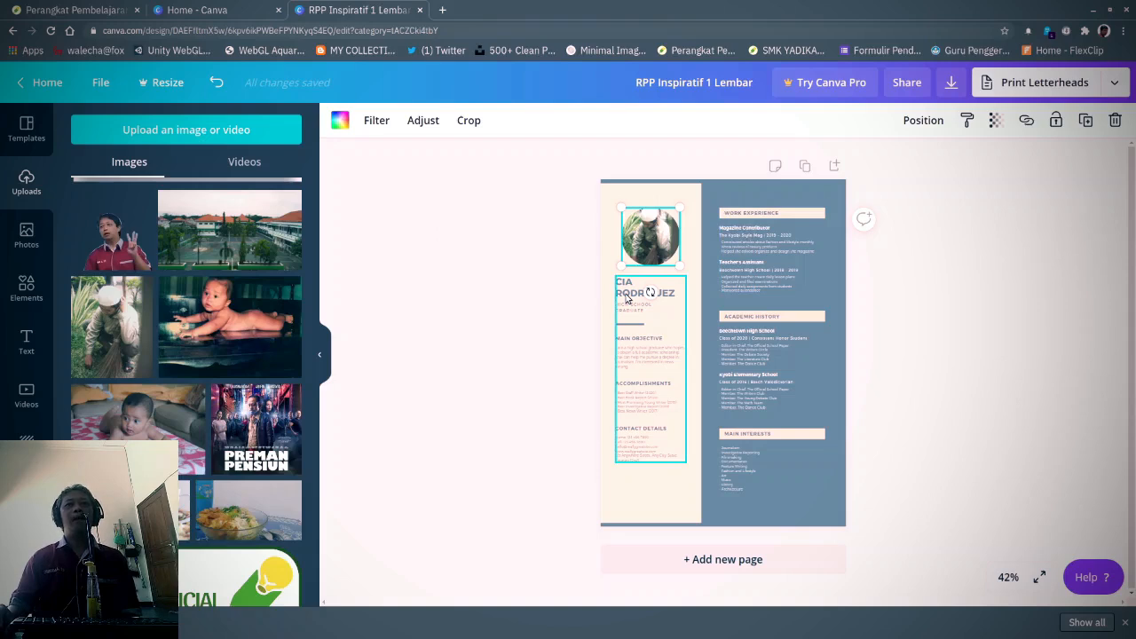
- Replace the template's sample name with the teacher's full name, then return to Uploads
{"action": "left_click", "coordinate": [626, 299]}
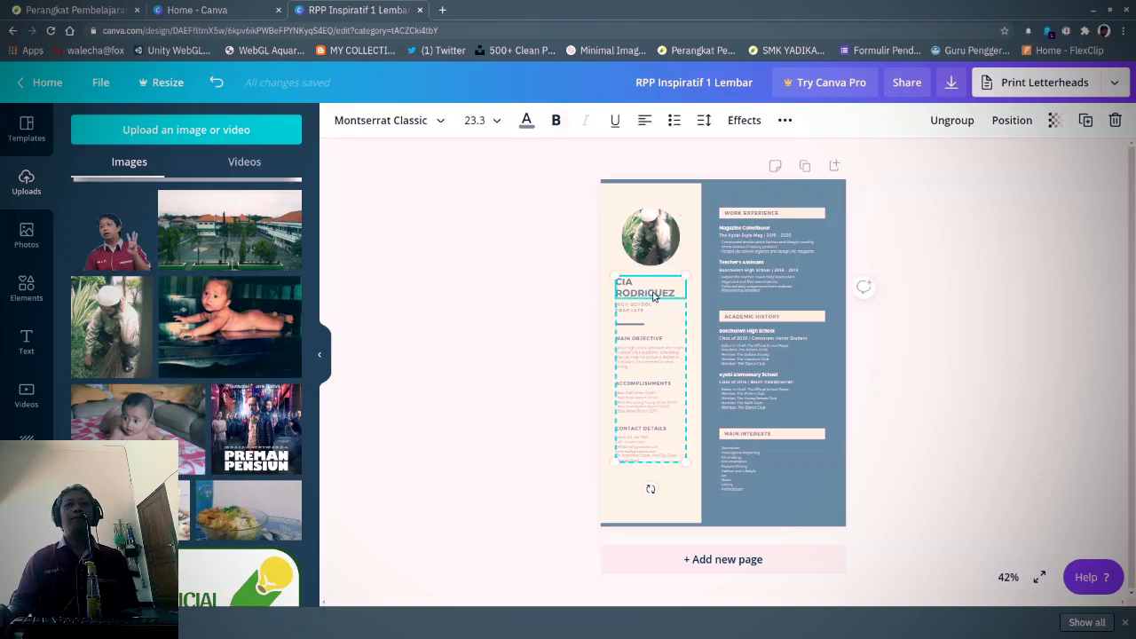
{"action": "double_click", "coordinate": [660, 295]}
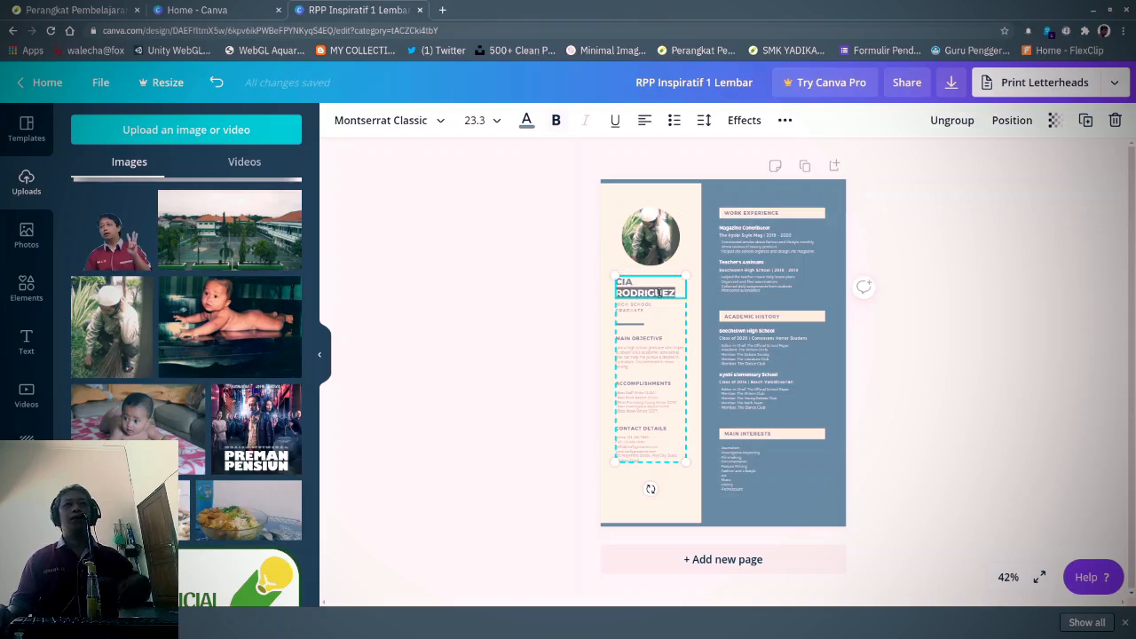
{"action": "key", "text": "ctrl+a"}
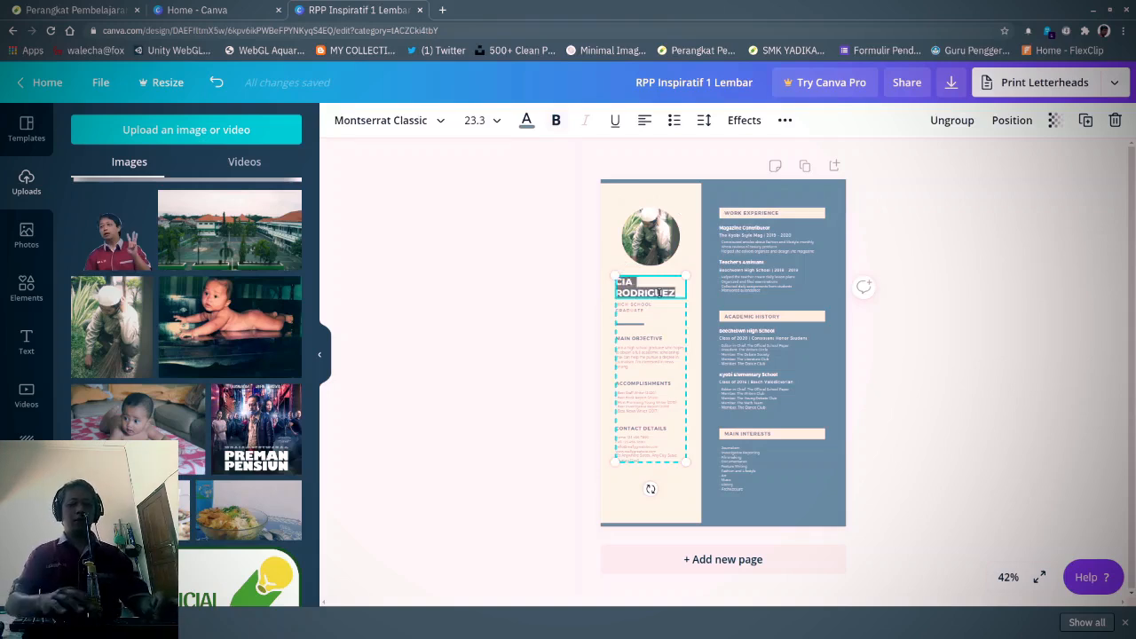
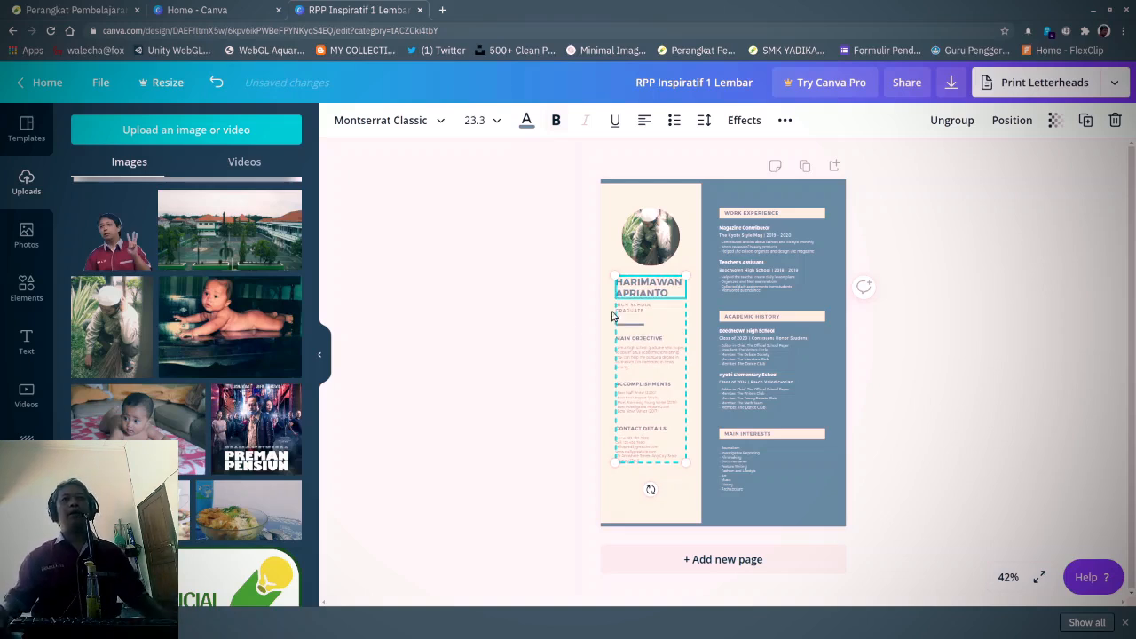
{"action": "left_click", "coordinate": [532, 338]}
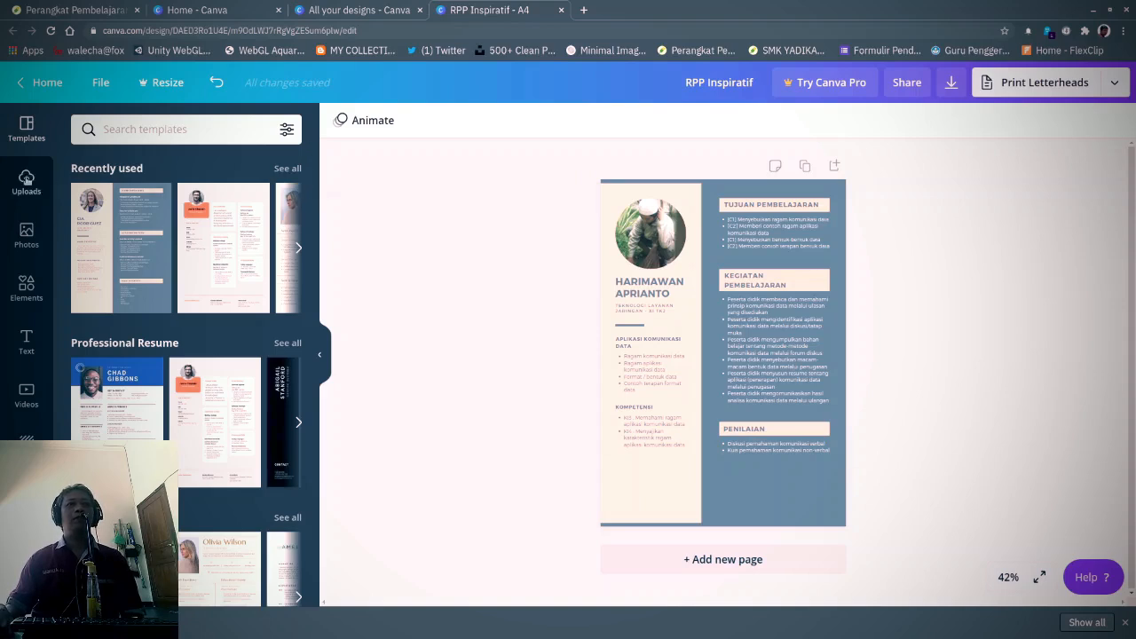
{"action": "left_click", "coordinate": [27, 180]}
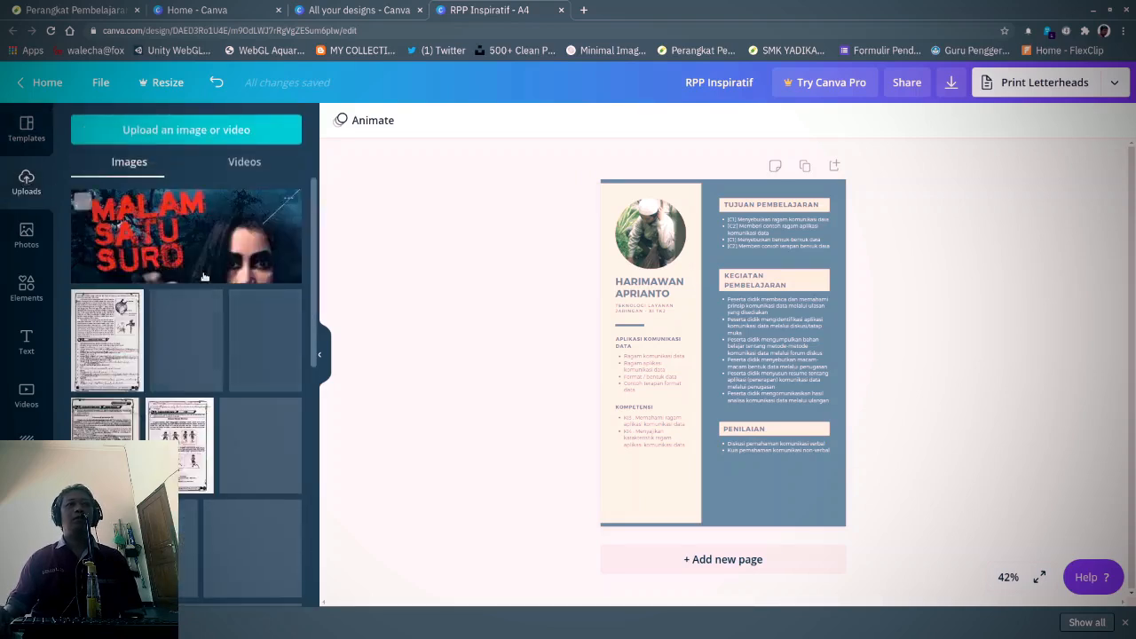
{"action": "scroll", "coordinate": [203, 275], "scroll_direction": "down", "scroll_amount": 2}
- Place the SMK Bisa-Hebat logo on the page, shrunk into the bottom-left corner
{"action": "scroll", "coordinate": [203, 277], "scroll_direction": "down", "scroll_amount": 6}
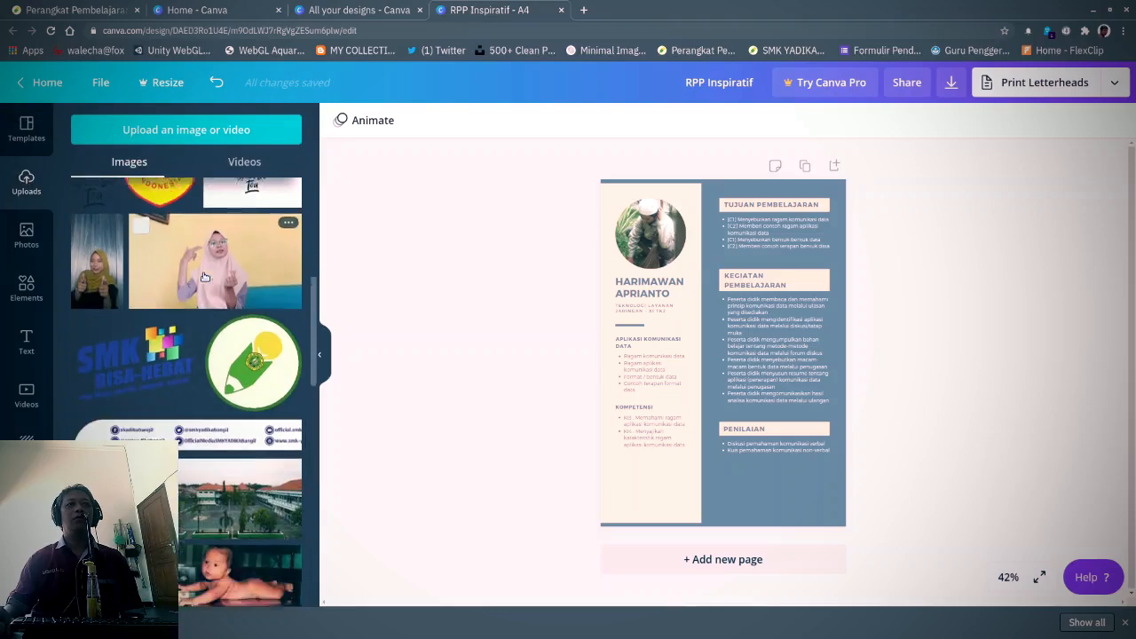
{"action": "left_click_drag", "start_coordinate": [144, 349], "coordinate": [628, 483]}
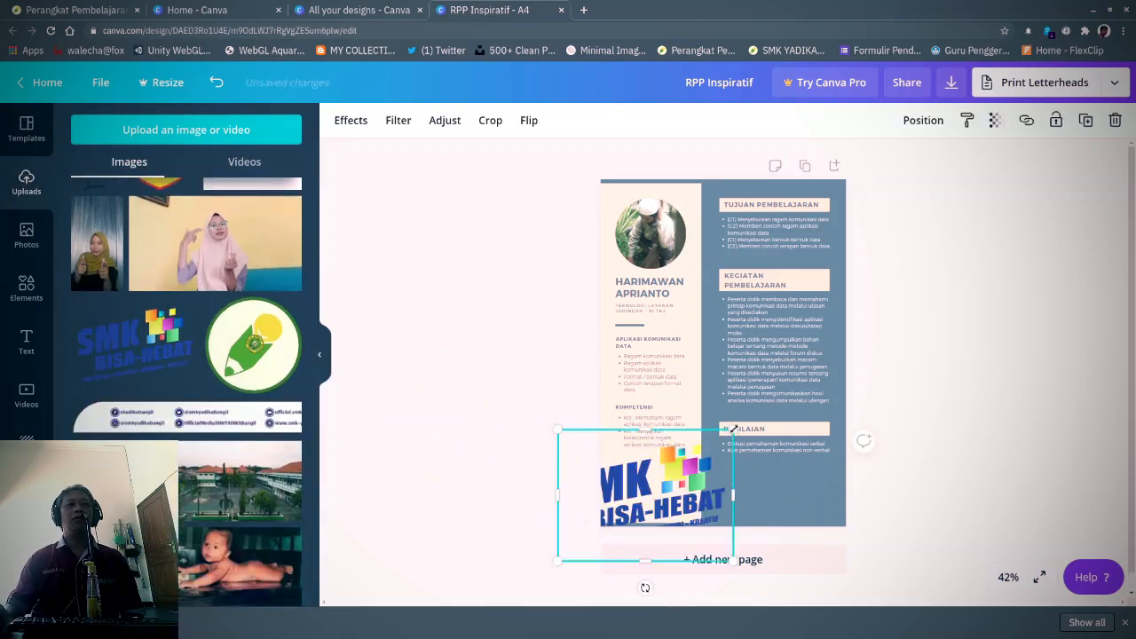
{"action": "left_click_drag", "start_coordinate": [733, 429], "coordinate": [625, 501]}
{"action": "left_click", "coordinate": [502, 464]}
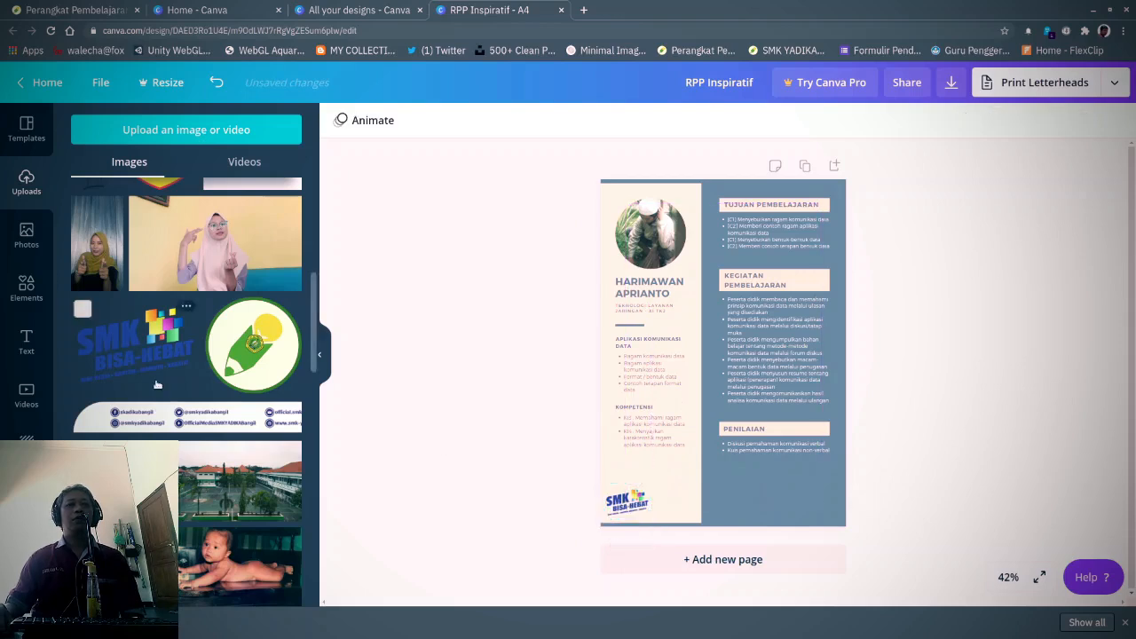
- Add the round SMK Yadika logo in the bottom-right corner
{"action": "scroll", "coordinate": [156, 387], "scroll_direction": "down", "scroll_amount": 5}
{"action": "scroll", "coordinate": [155, 388], "scroll_direction": "down", "scroll_amount": 6}
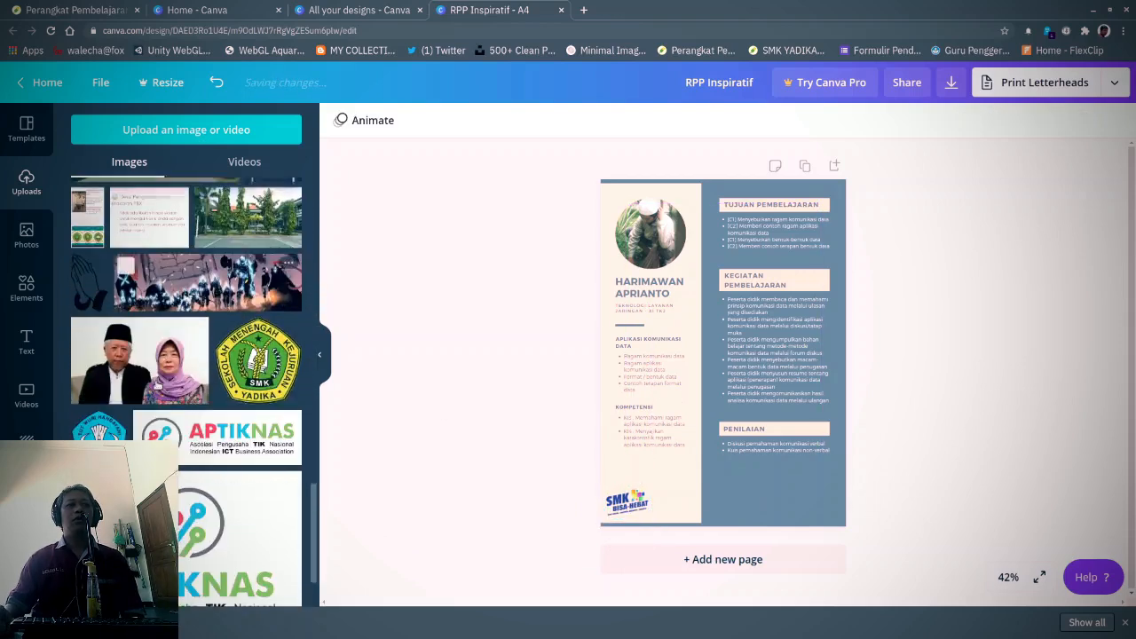
{"action": "left_click_drag", "start_coordinate": [266, 357], "coordinate": [821, 498]}
{"action": "left_click", "coordinate": [883, 434]}
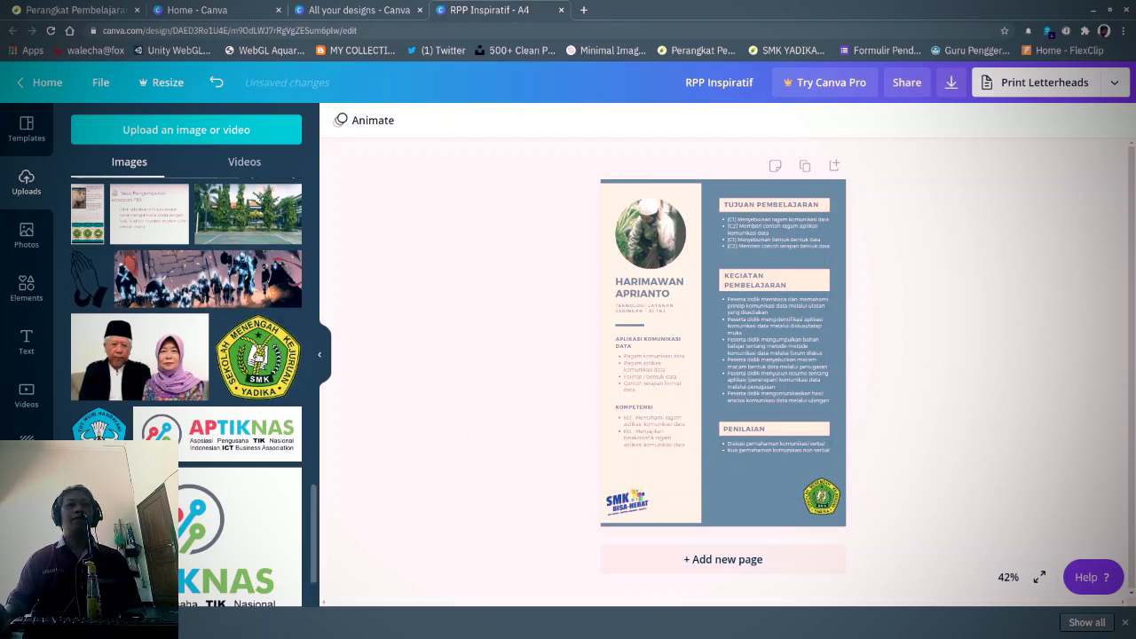
- Add the handwritten signature image, undoing the drop that replaced the right column's background
{"action": "scroll", "coordinate": [218, 307], "scroll_direction": "down", "scroll_amount": 1}
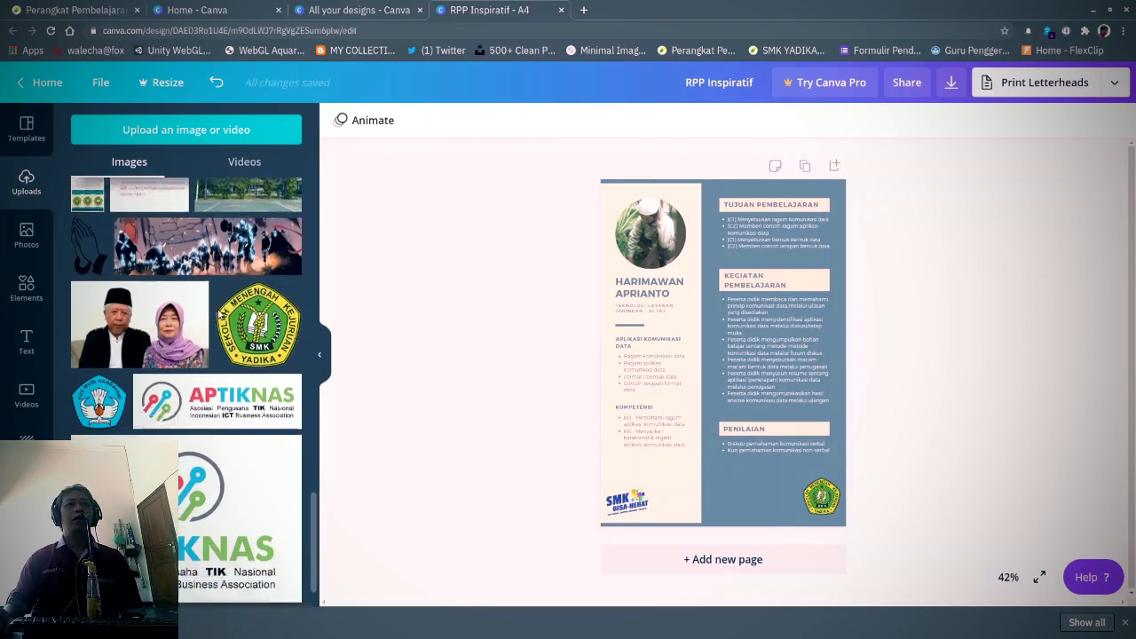
{"action": "scroll", "coordinate": [218, 308], "scroll_direction": "down", "scroll_amount": 2}
{"action": "scroll", "coordinate": [218, 313], "scroll_direction": "up", "scroll_amount": 4}
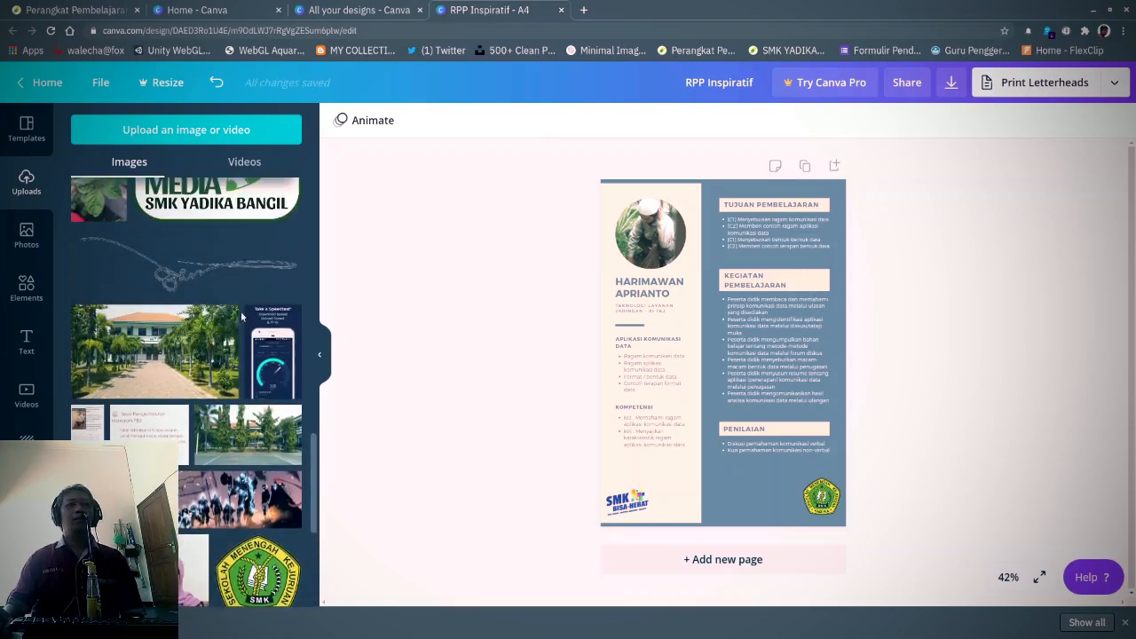
{"action": "scroll", "coordinate": [221, 395], "scroll_direction": "up", "scroll_amount": 3}
{"action": "scroll", "coordinate": [221, 395], "scroll_direction": "up", "scroll_amount": 3}
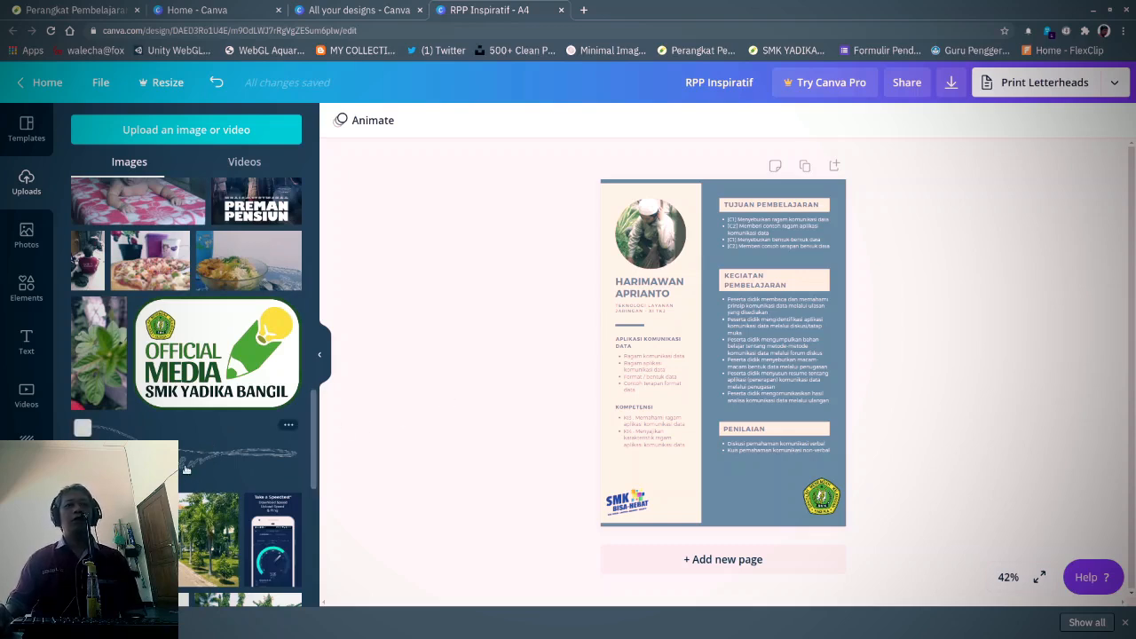
{"action": "mouse_move", "coordinate": [186, 470]}
{"action": "left_mouse_down"}
{"action": "mouse_move", "coordinate": [347, 461]}
{"action": "mouse_move", "coordinate": [539, 473]}
{"action": "mouse_move", "coordinate": [628, 443]}
{"action": "mouse_move", "coordinate": [675, 457]}
{"action": "left_mouse_up"}
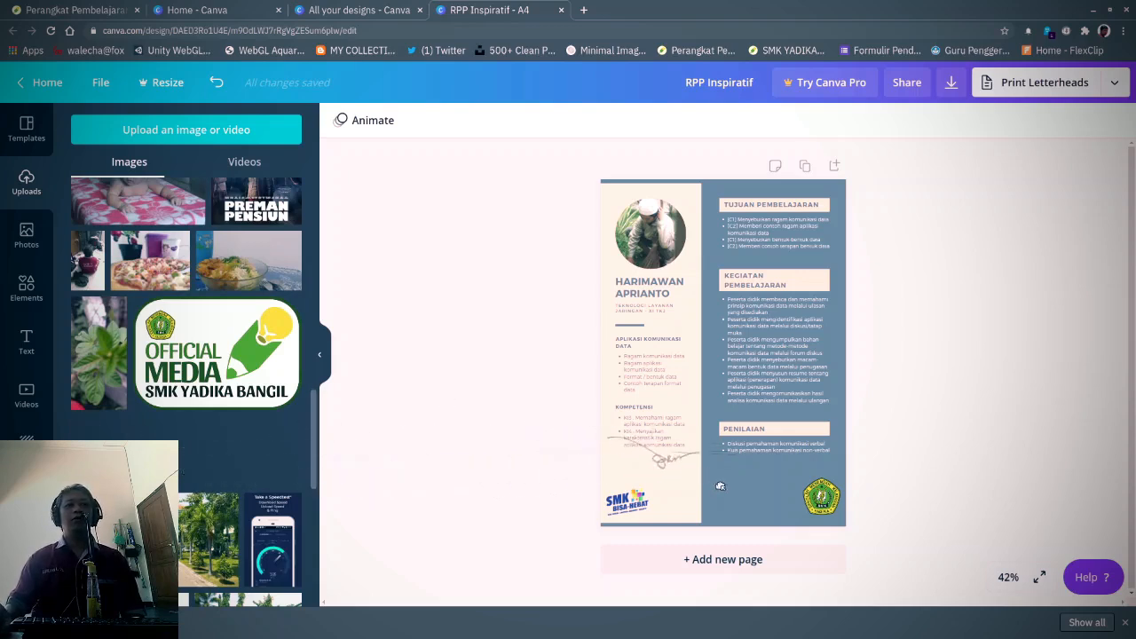
{"action": "left_click_drag", "start_coordinate": [720, 487], "coordinate": [709, 490]}
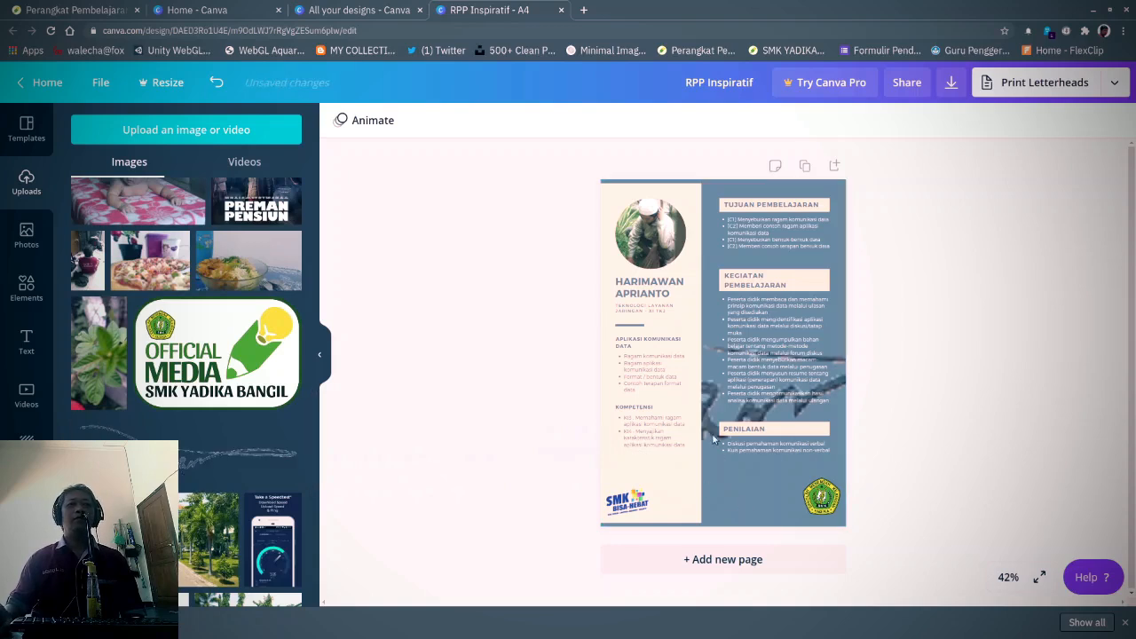
{"action": "left_click", "coordinate": [710, 405]}
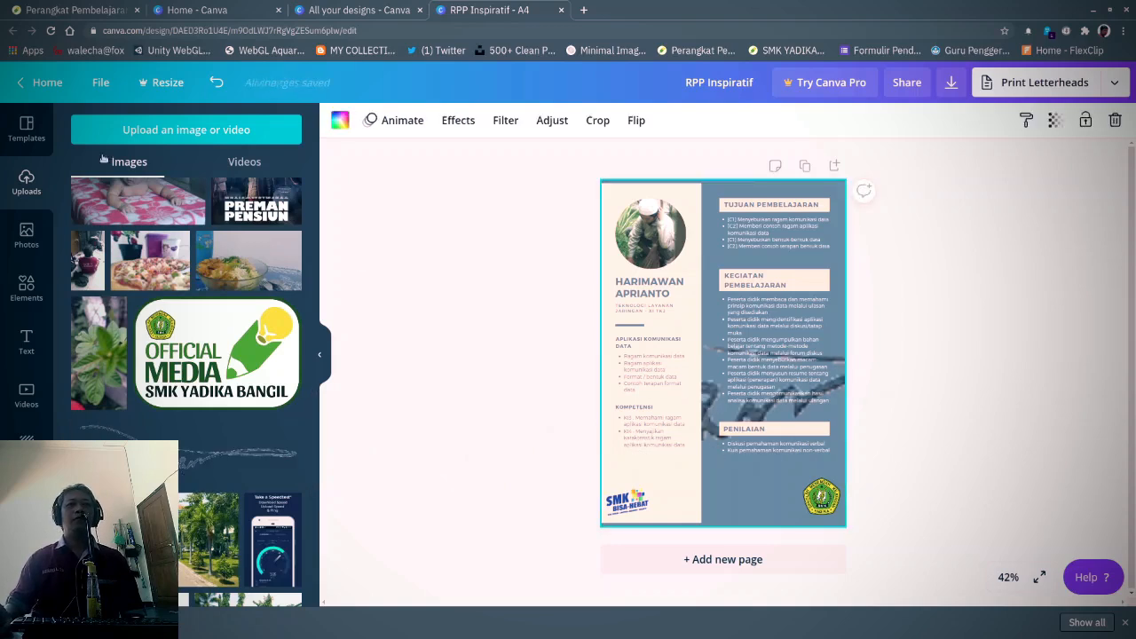
{"action": "left_click", "coordinate": [216, 82]}
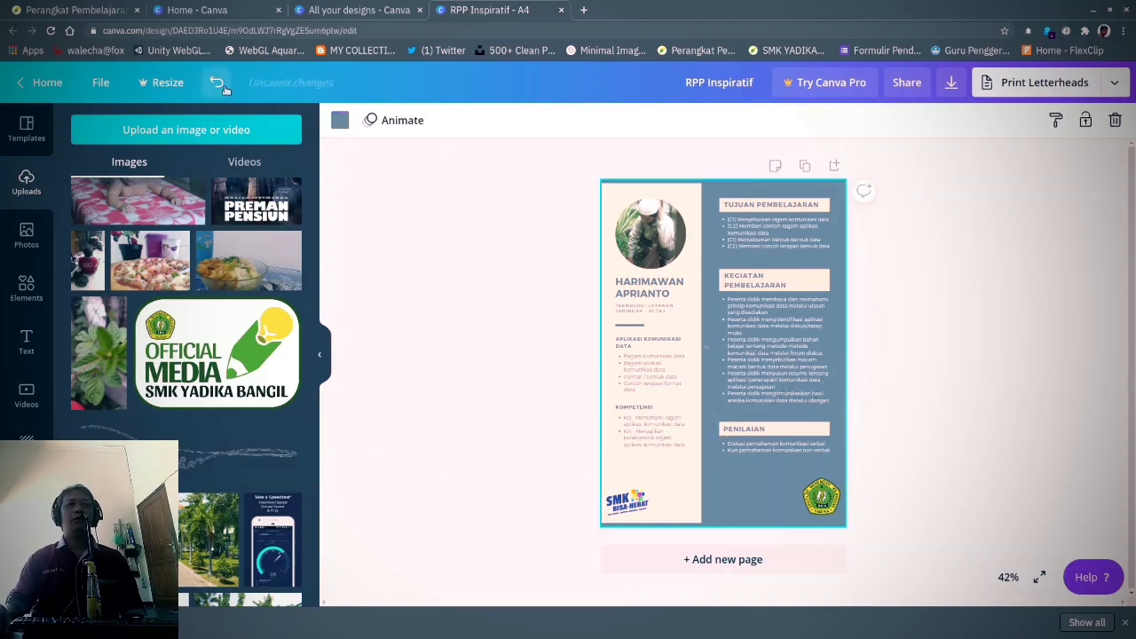
{"action": "mouse_move", "coordinate": [189, 473]}
{"action": "left_mouse_down"}
{"action": "mouse_move", "coordinate": [258, 462]}
{"action": "mouse_move", "coordinate": [601, 520]}
{"action": "mouse_move", "coordinate": [568, 502]}
{"action": "mouse_move", "coordinate": [218, 468]}
{"action": "left_mouse_up"}
{"action": "left_click", "coordinate": [203, 461]}
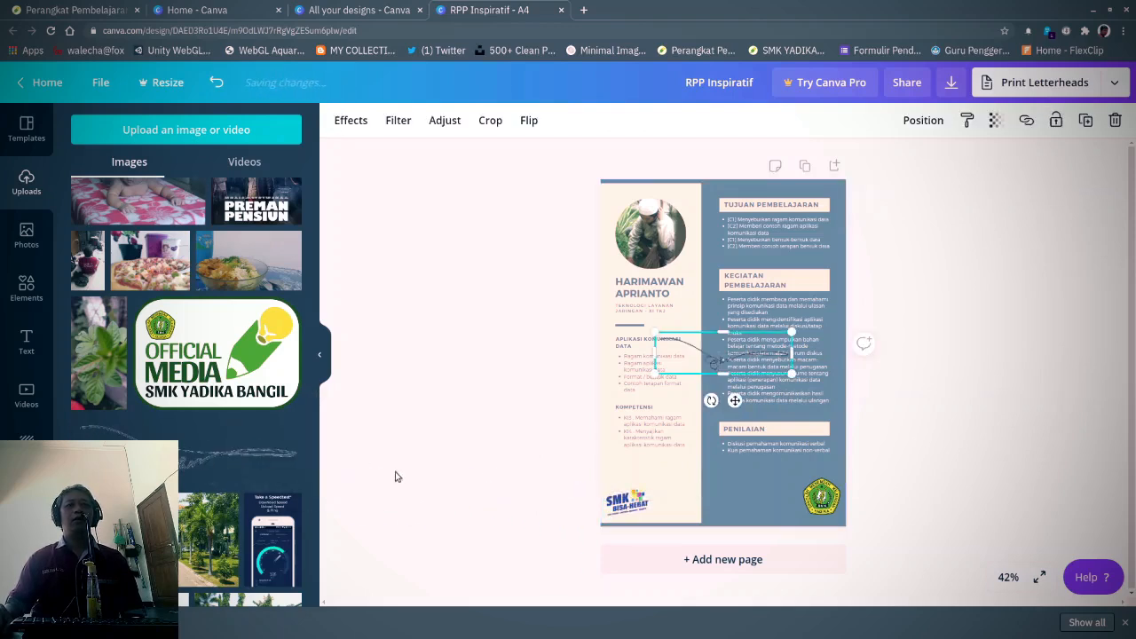
- Flip the signature, move it down, shrink it and tilt it slightly
{"action": "left_click", "coordinate": [530, 120]}
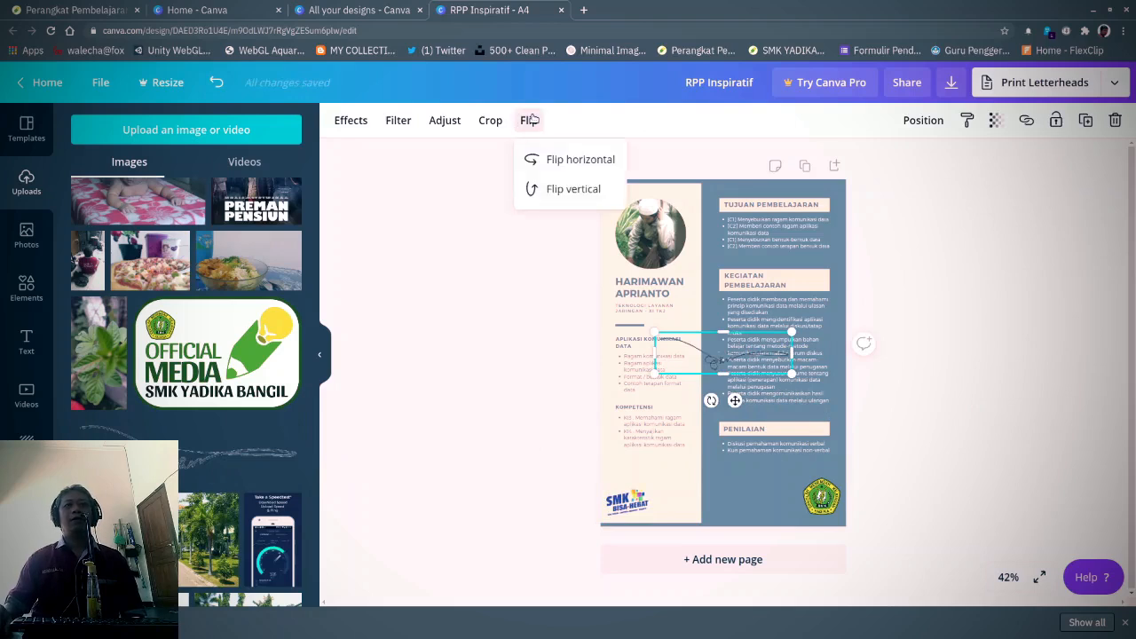
{"action": "left_click", "coordinate": [543, 189]}
{"action": "left_click_drag", "start_coordinate": [710, 346], "coordinate": [715, 489]}
{"action": "left_click_drag", "start_coordinate": [791, 472], "coordinate": [744, 487]}
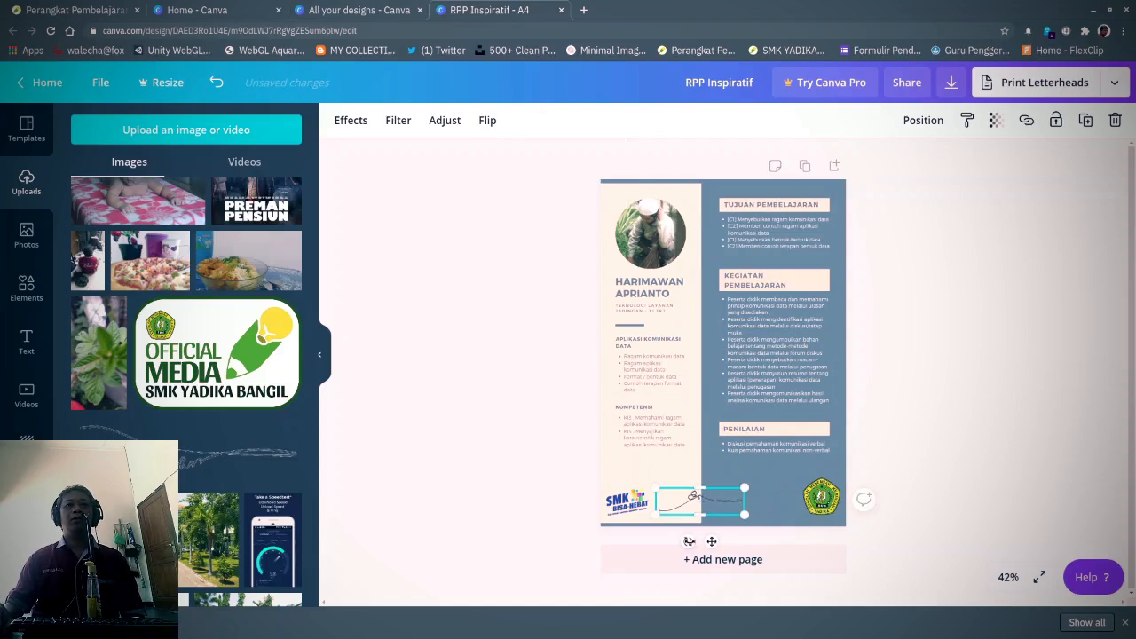
{"action": "left_click_drag", "start_coordinate": [688, 541], "coordinate": [697, 543]}
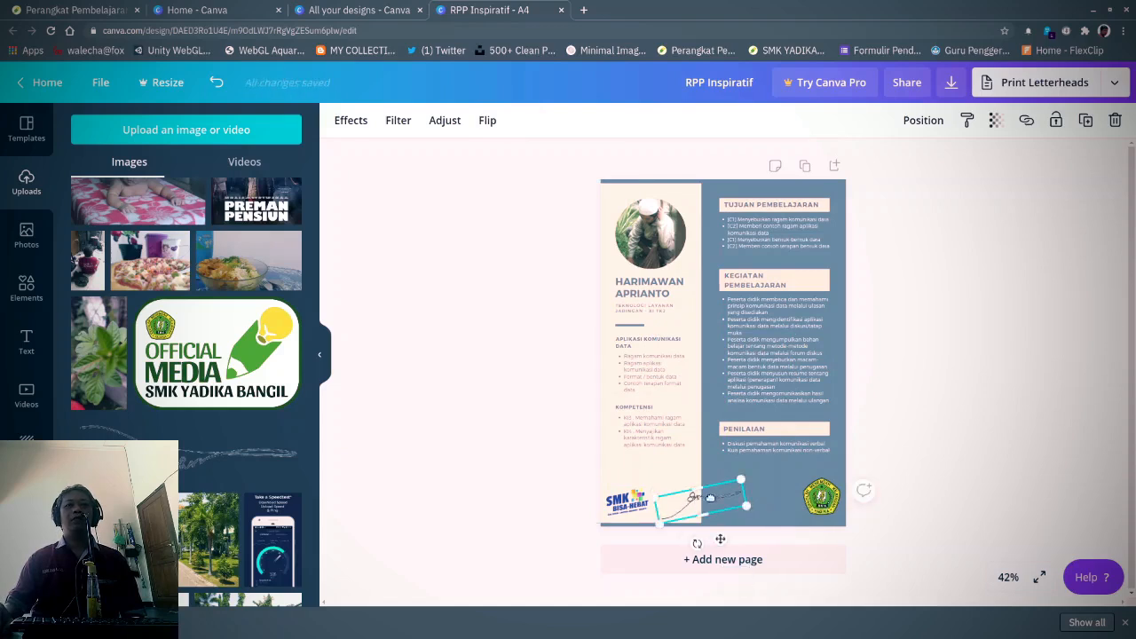
- Position the signature at the bottom beside the right-hand school logo
{"action": "left_click_drag", "start_coordinate": [710, 498], "coordinate": [734, 490]}
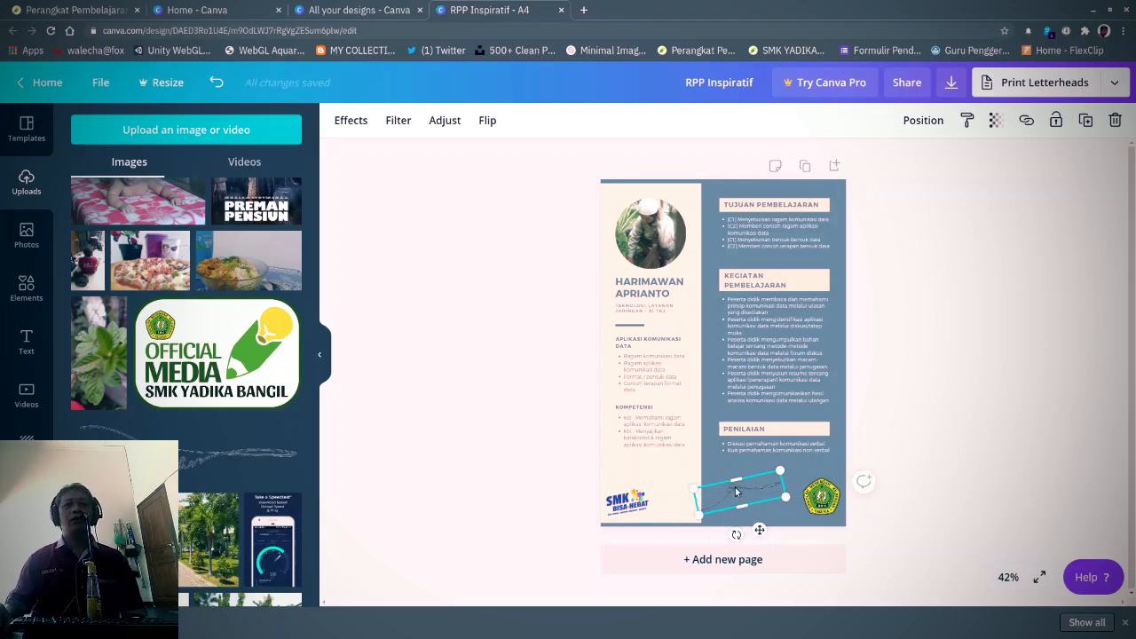
{"action": "left_click", "coordinate": [546, 434]}
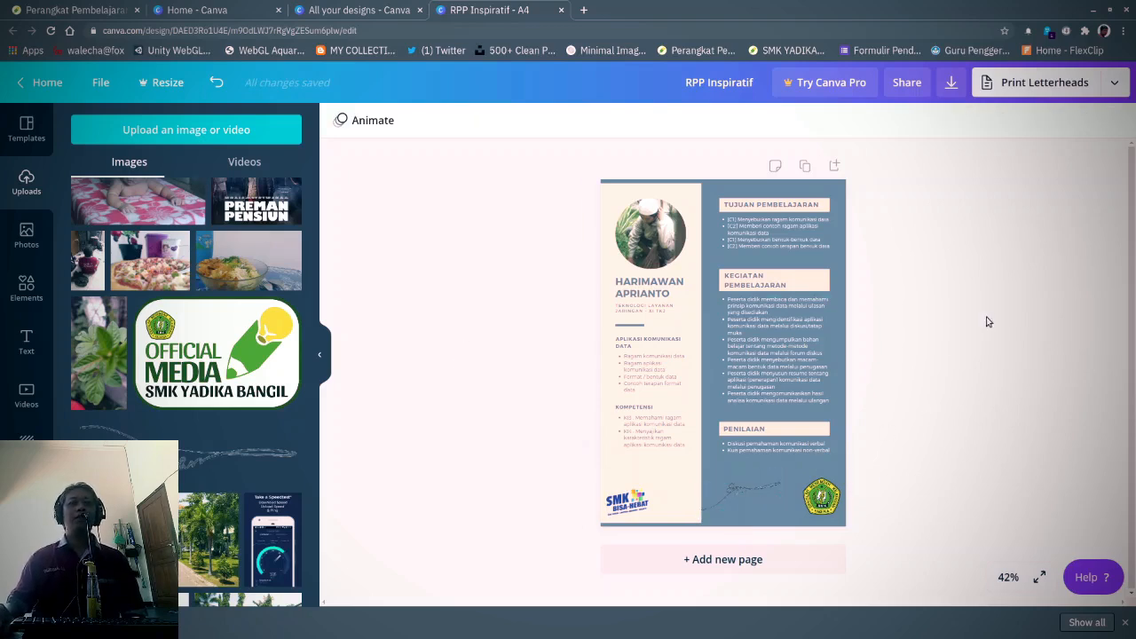
{"action": "left_click", "coordinate": [742, 493]}
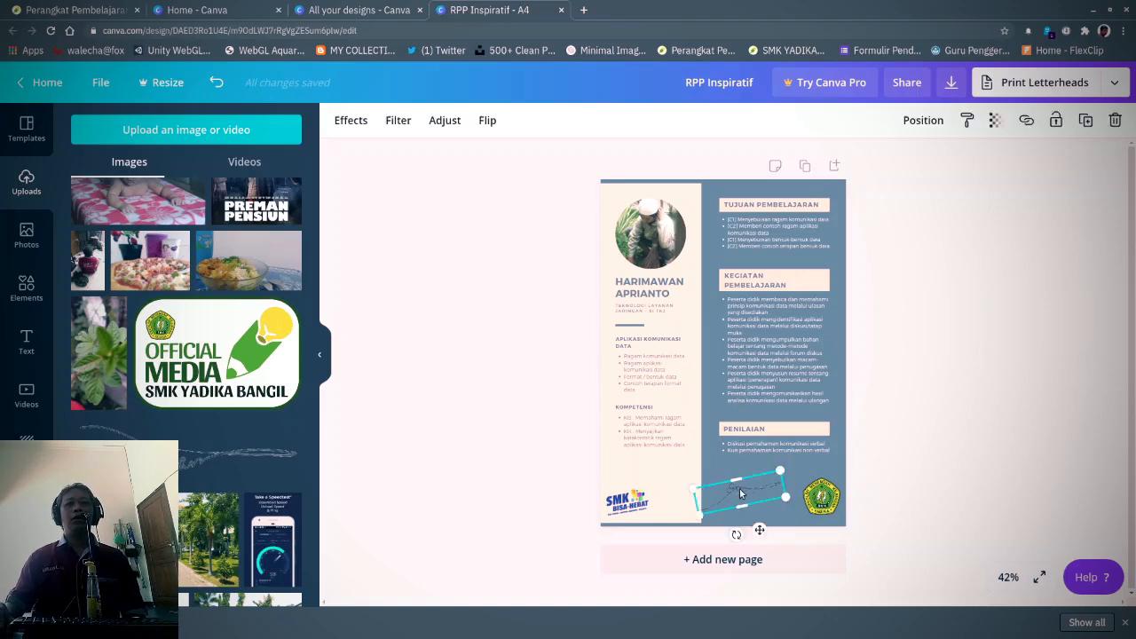
{"action": "mouse_move", "coordinate": [741, 494]}
{"action": "left_mouse_down"}
{"action": "mouse_move", "coordinate": [735, 487]}
{"action": "mouse_move", "coordinate": [788, 464]}
{"action": "left_mouse_up"}
{"action": "left_click", "coordinate": [946, 375]}
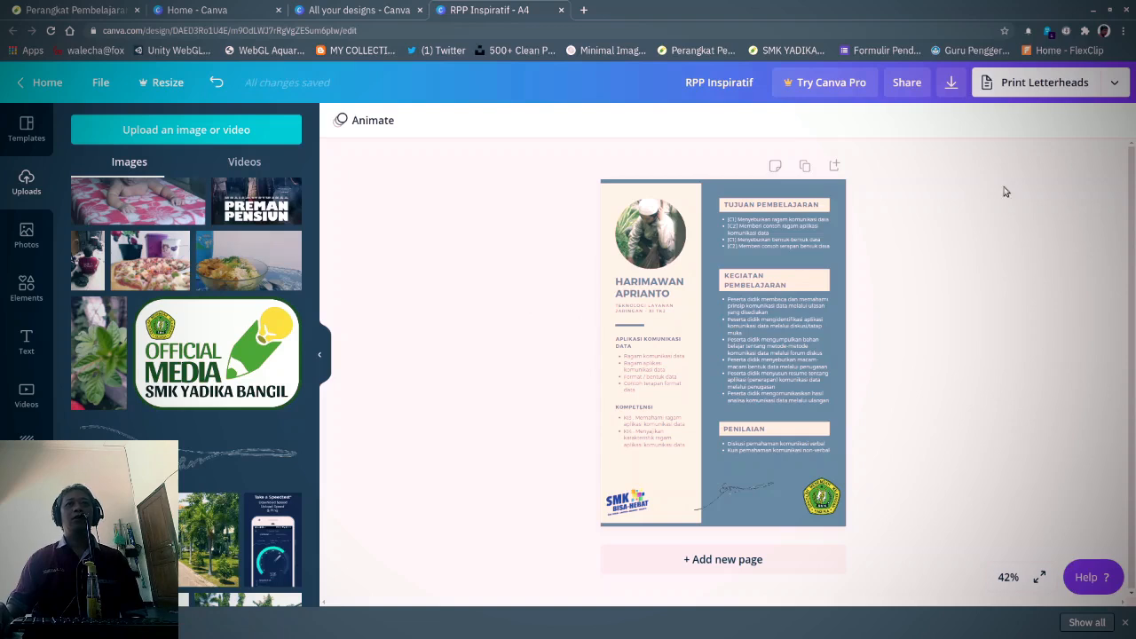
- Download the lesson-plan page as a PNG instead of PDF Print
{"action": "left_click", "coordinate": [950, 89]}
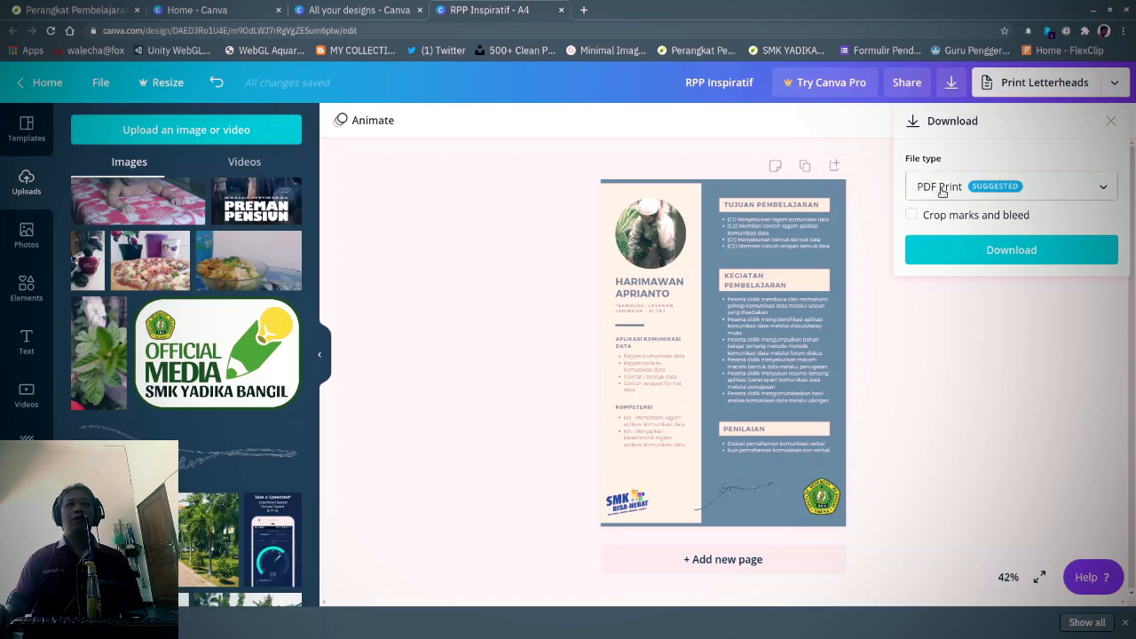
{"action": "left_click", "coordinate": [942, 188]}
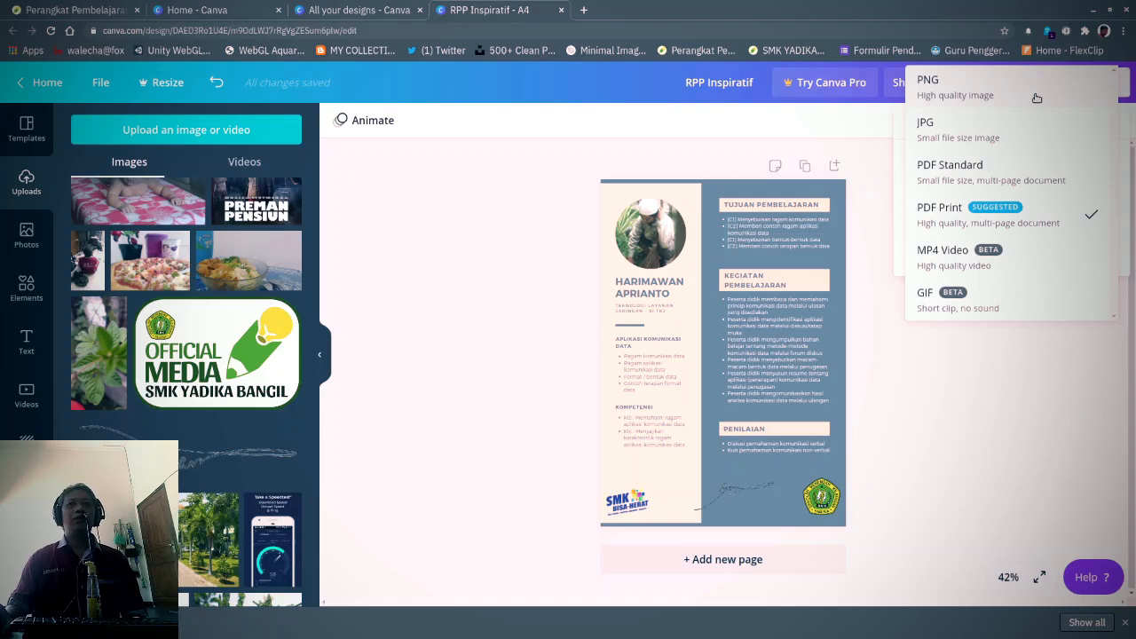
{"action": "left_click", "coordinate": [1037, 98]}
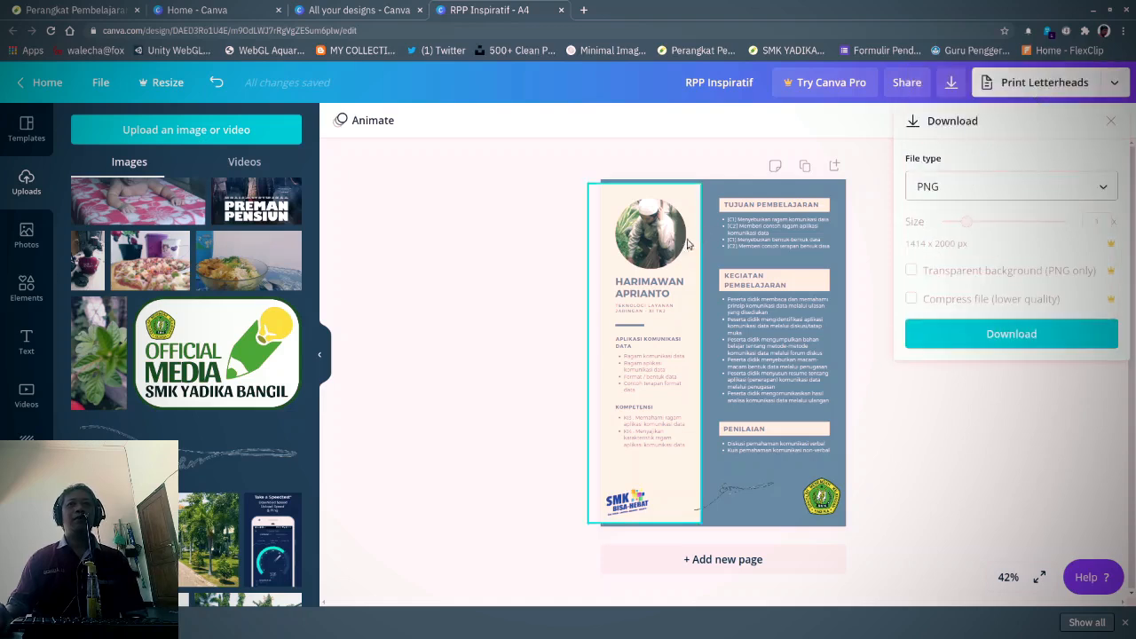
{"action": "left_click", "coordinate": [997, 334]}
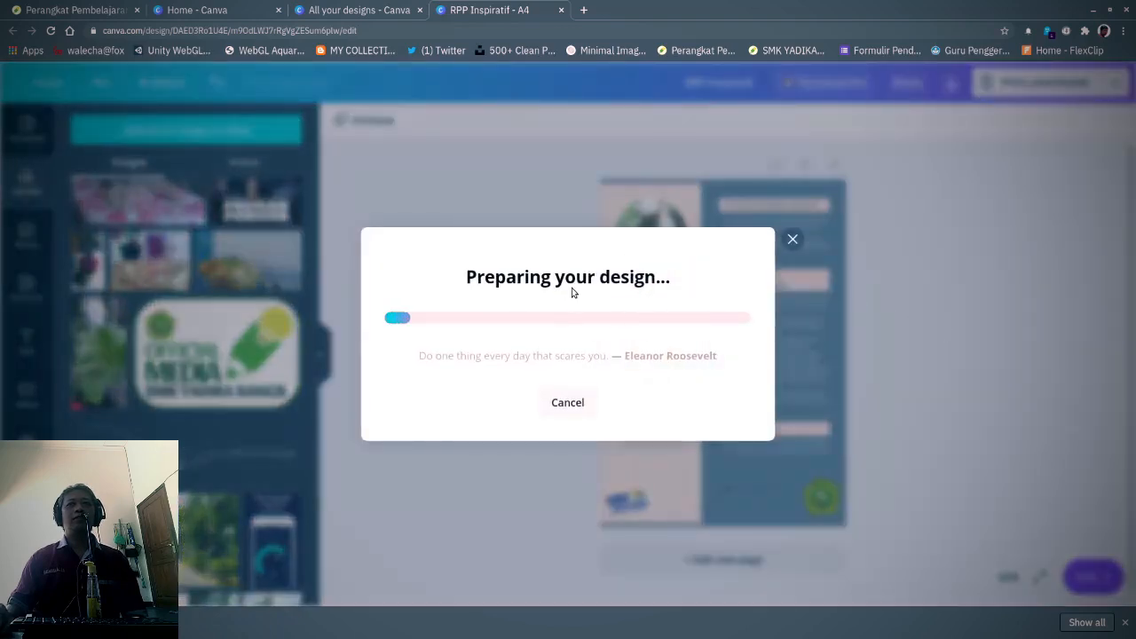